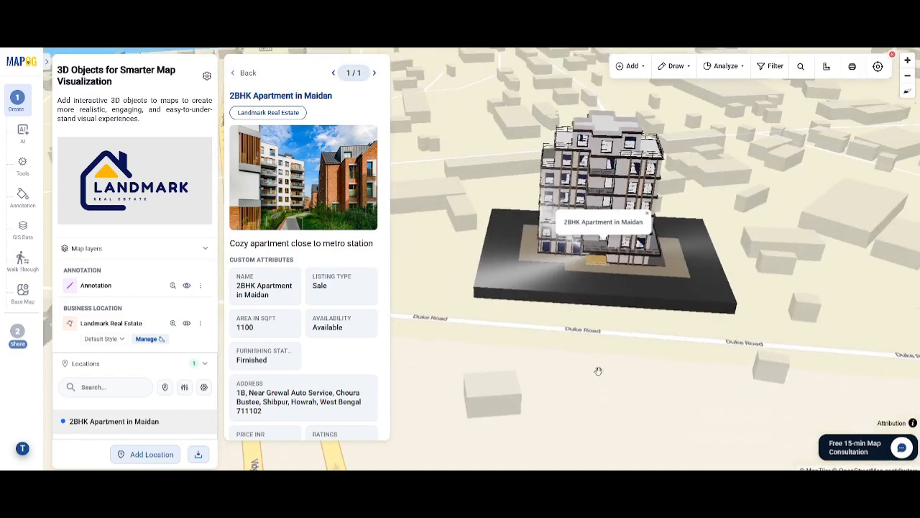
scroll(599, 370, "down", 3)
scroll(598, 370, "up", 5)
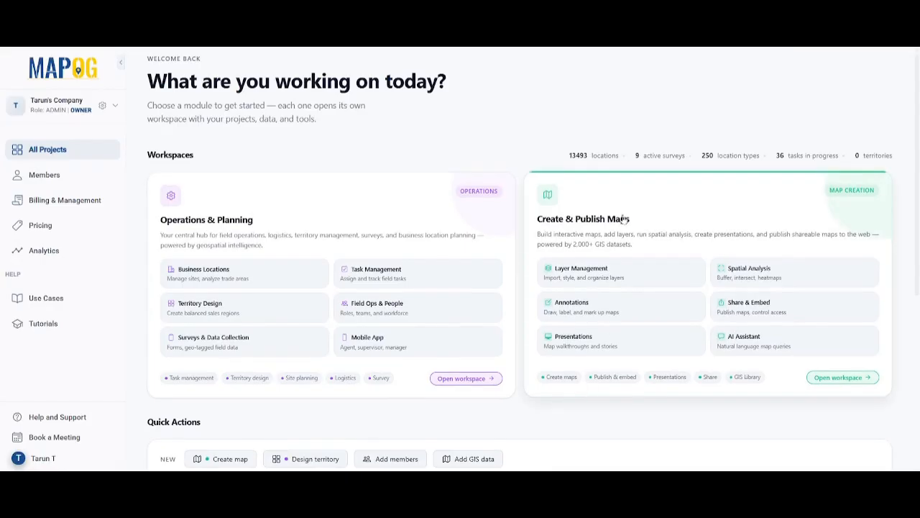
Start a new map in the Create & Publish Maps workspace using the List View template.
left_click(625, 221)
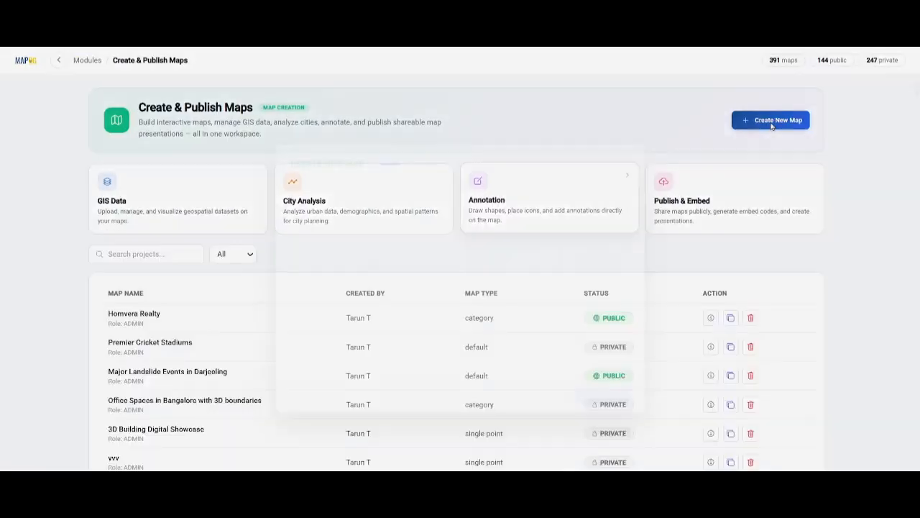
left_click(772, 120)
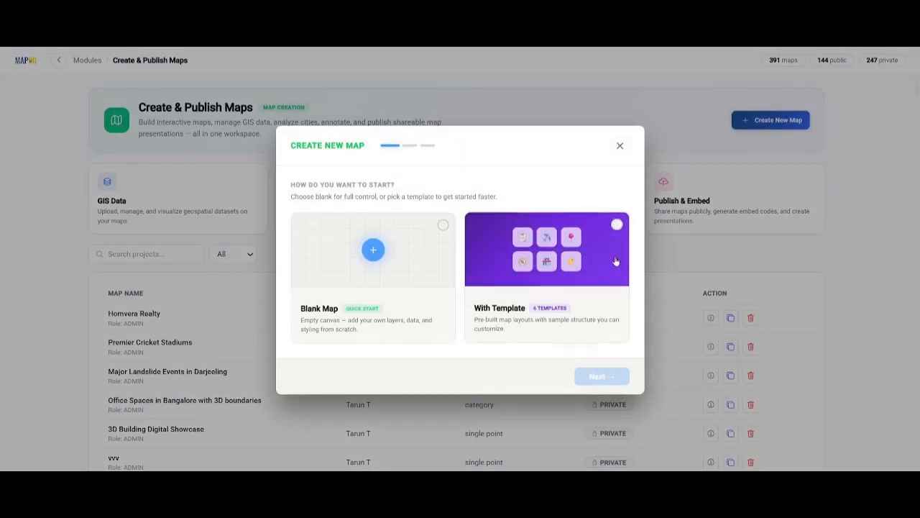
left_click(600, 375)
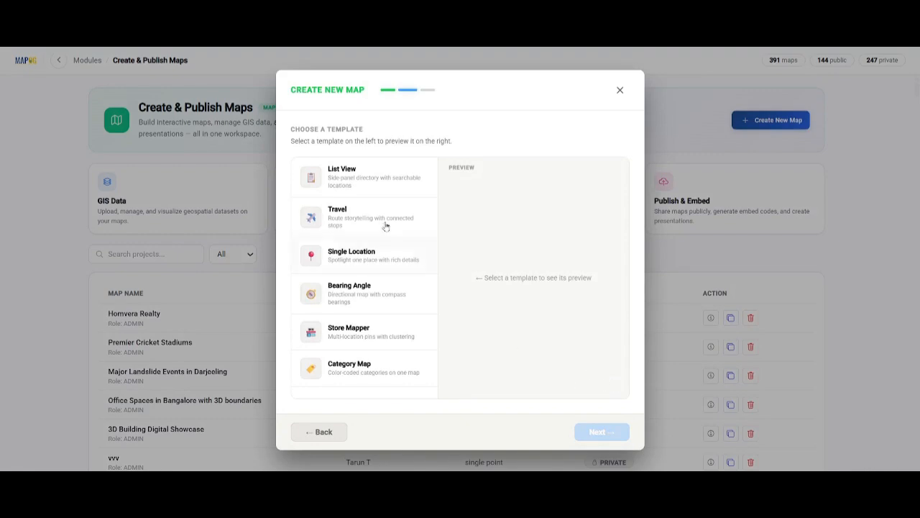
left_click(380, 189)
left_click(594, 434)
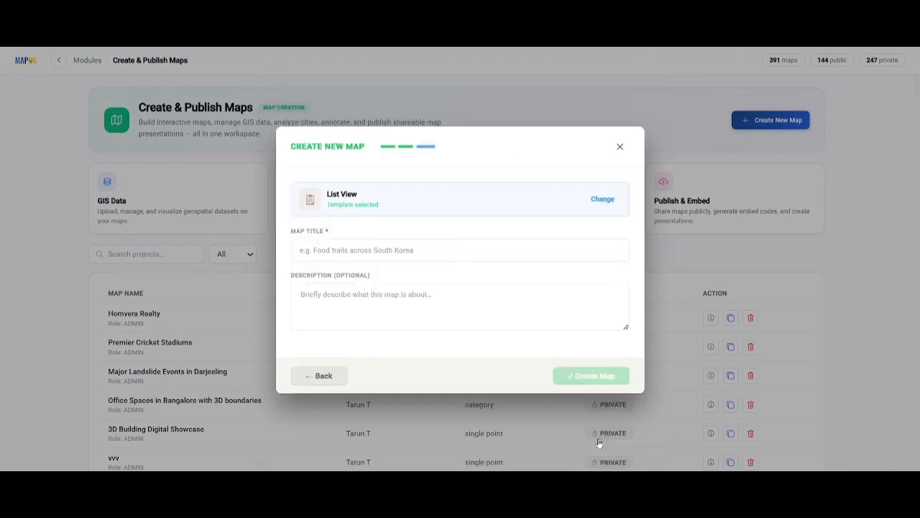
Create the map titled '3D Objects for Smarter Map Visualization' with a description about adding interactive 3D objects to maps.
type("3D Objects for Smarter Map Visualization")
key("Tab")
type("Add interactive 3D objects to maps to create more realistic, engaging, and easy-to-understand visual experiences.")
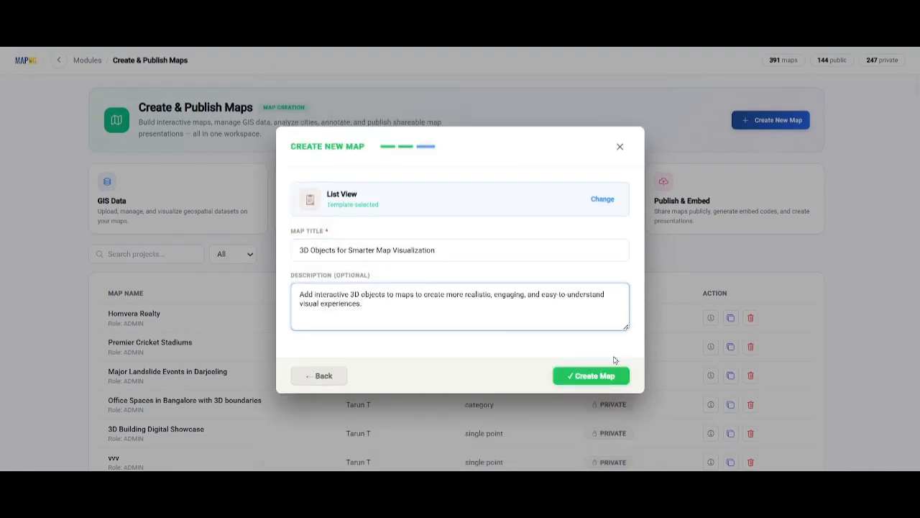
left_click(595, 382)
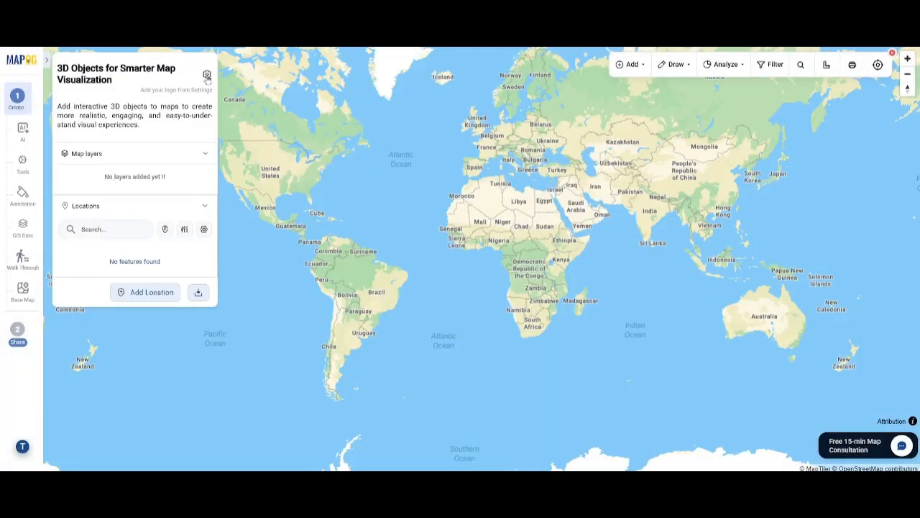
Upload the Landmark Real Estate logo image in the map's overview settings and save.
left_click(207, 80)
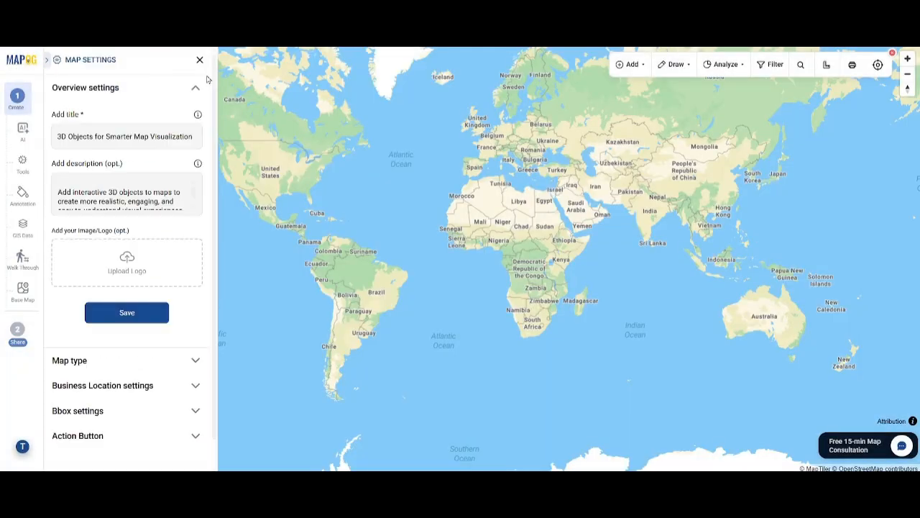
left_click(133, 272)
left_click(203, 134)
left_click(649, 427)
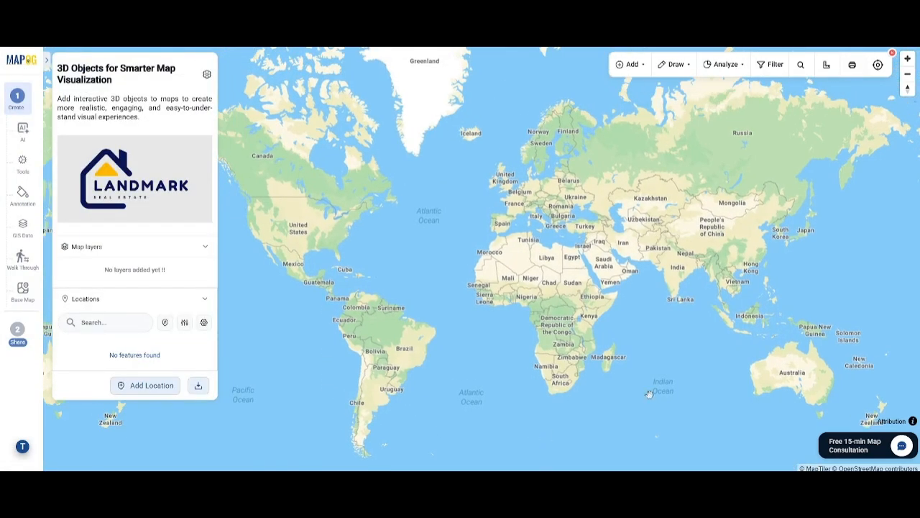
Upload the residential_complex_modern_apartment_building 3D model file and place it on the map beside Duke Road.
left_click(23, 205)
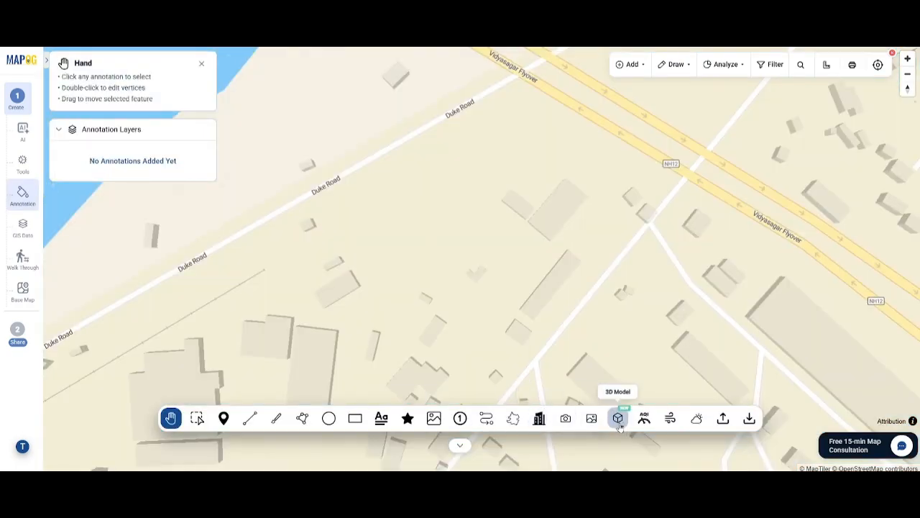
left_click(620, 424)
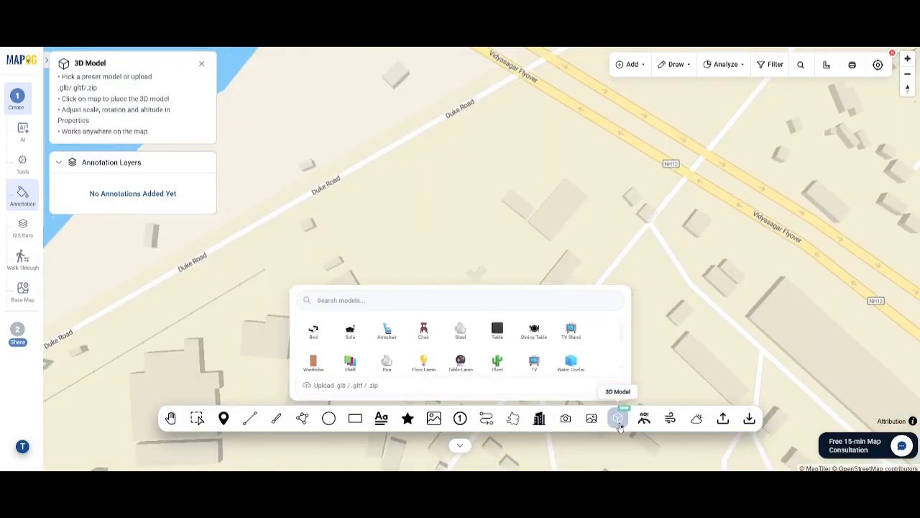
left_click(400, 386)
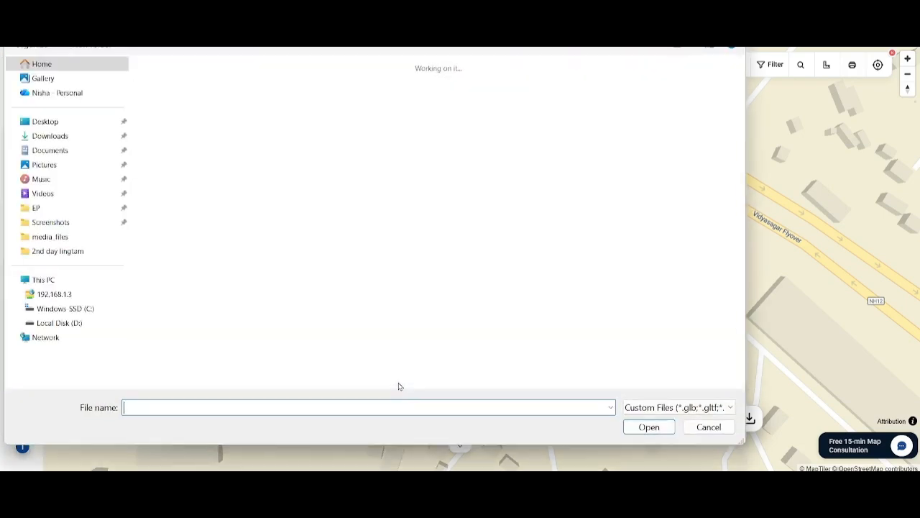
left_click(198, 195)
left_click(642, 432)
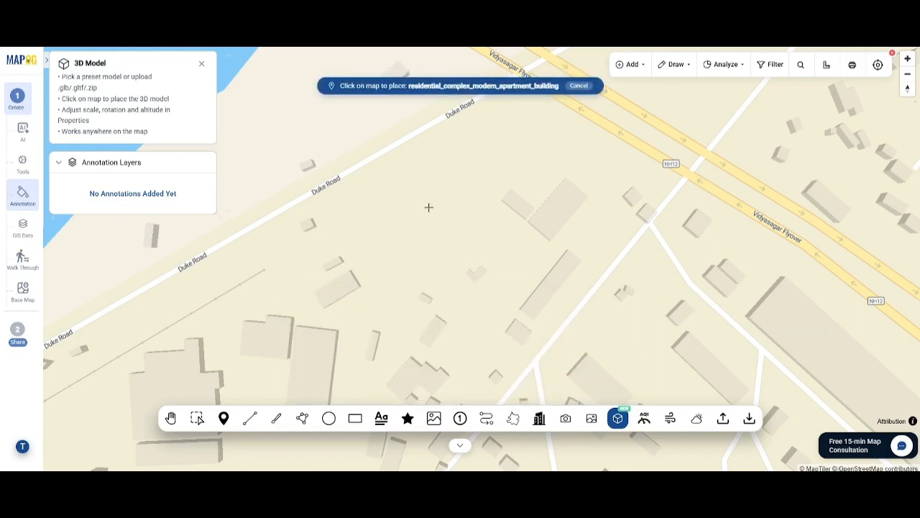
left_click(384, 225)
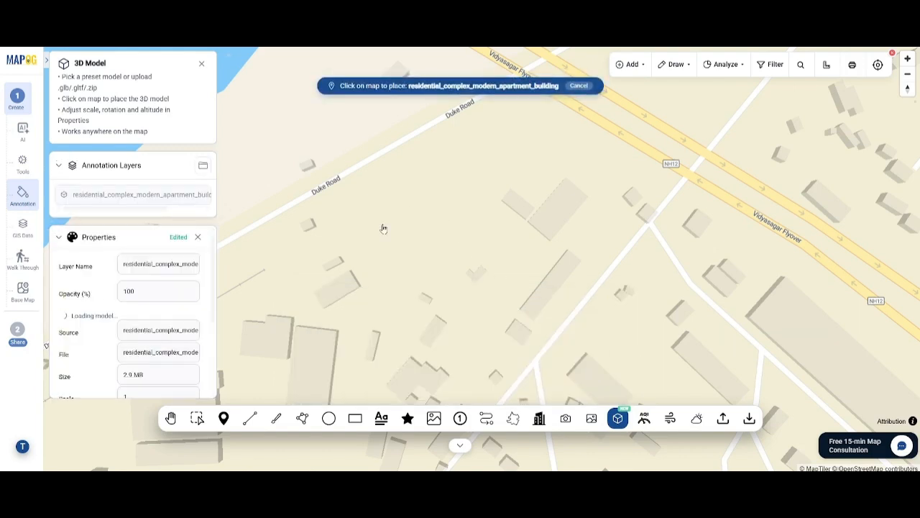
Set the 3D model's scale to 1.21 and its Y rotation to 121°.
scroll(138, 345, "down", 1)
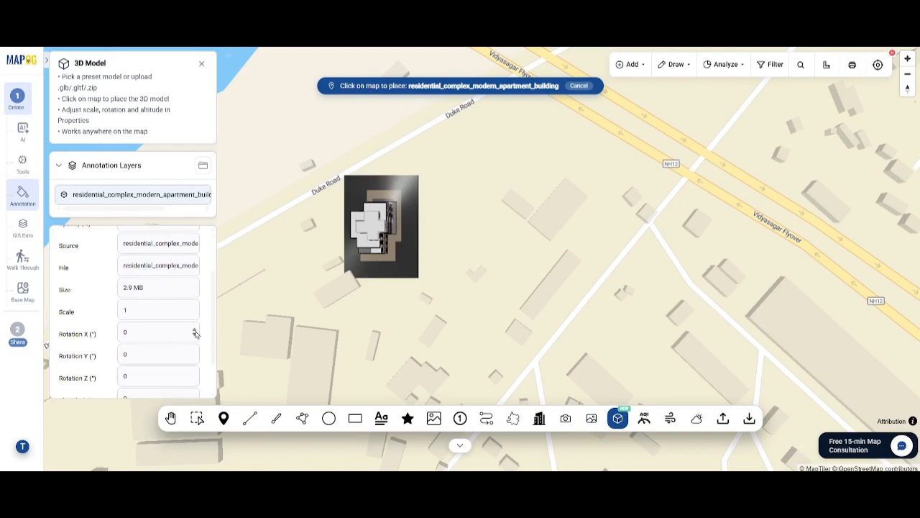
left_click(195, 331)
left_click(195, 332)
left_click(196, 337)
left_click(196, 336)
left_click(194, 308)
left_click(194, 352)
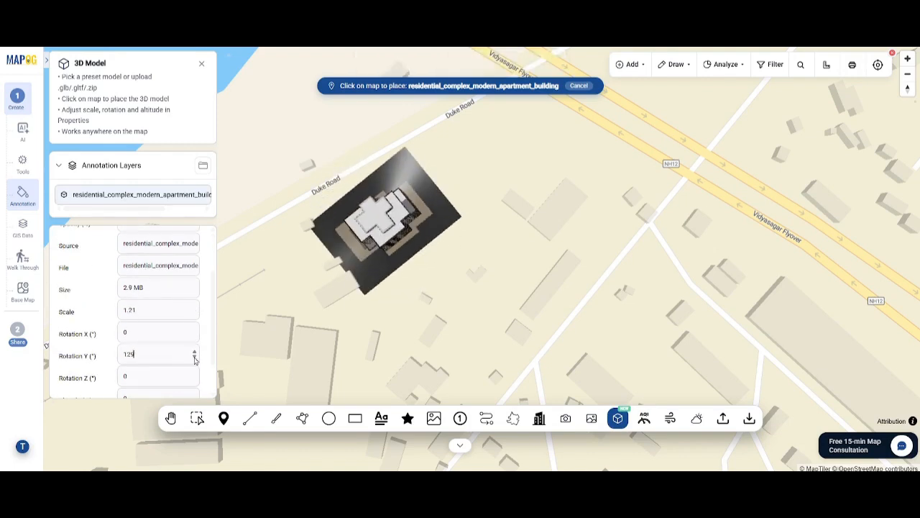
left_click(195, 359)
Select the placed model with the Hand tool and rename its layer to '3D Model of Residential comples'.
left_click_drag(345, 324, 366, 262)
scroll(191, 338, "down", 1)
scroll(197, 297, "up", 3)
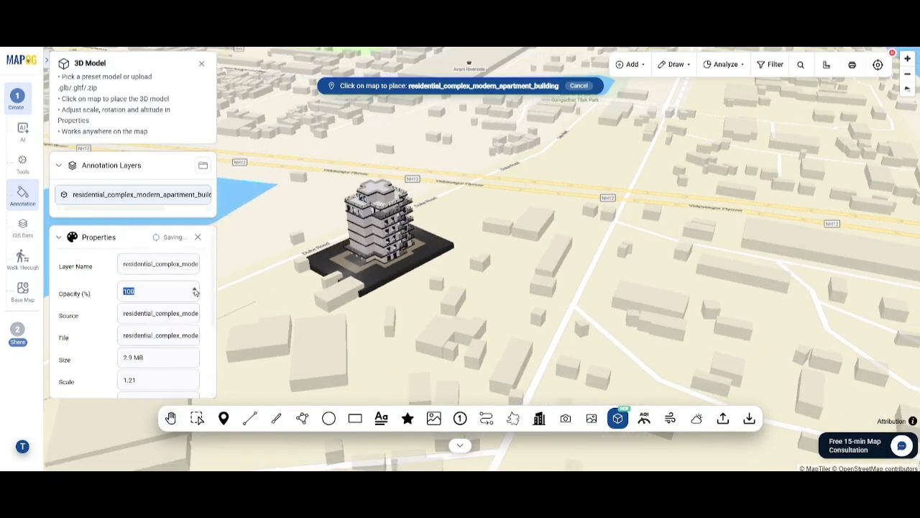
left_click(170, 417)
left_click(479, 267)
scroll(506, 347, "up", 4)
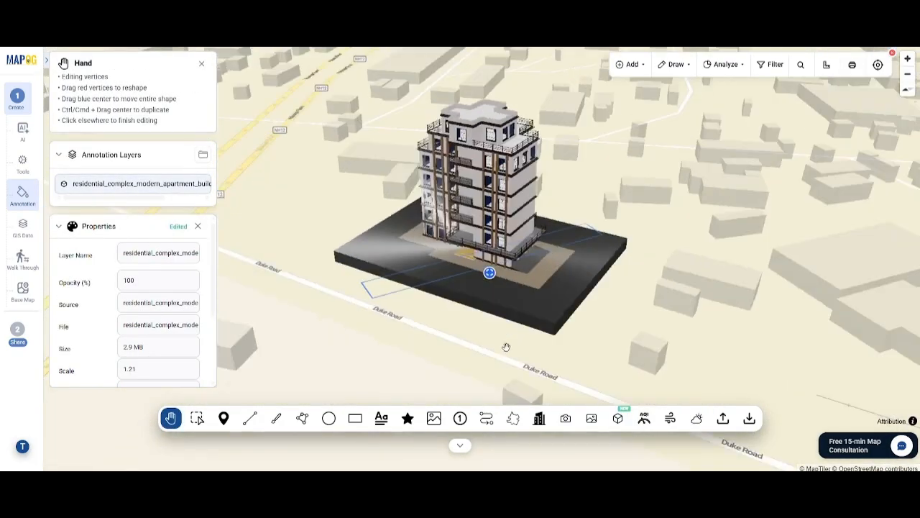
left_click_drag(506, 348, 317, 300)
triple_click(161, 254)
type("3D Model of Redide")
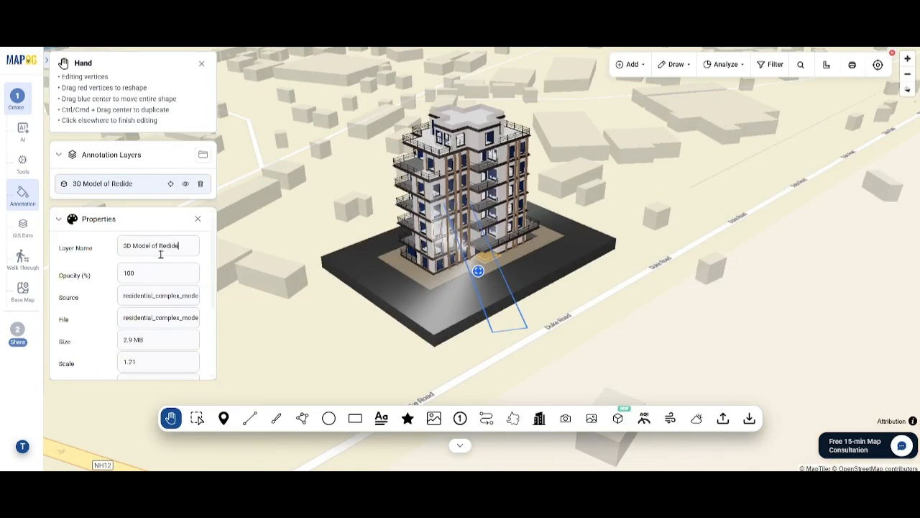
type("ntial comples")
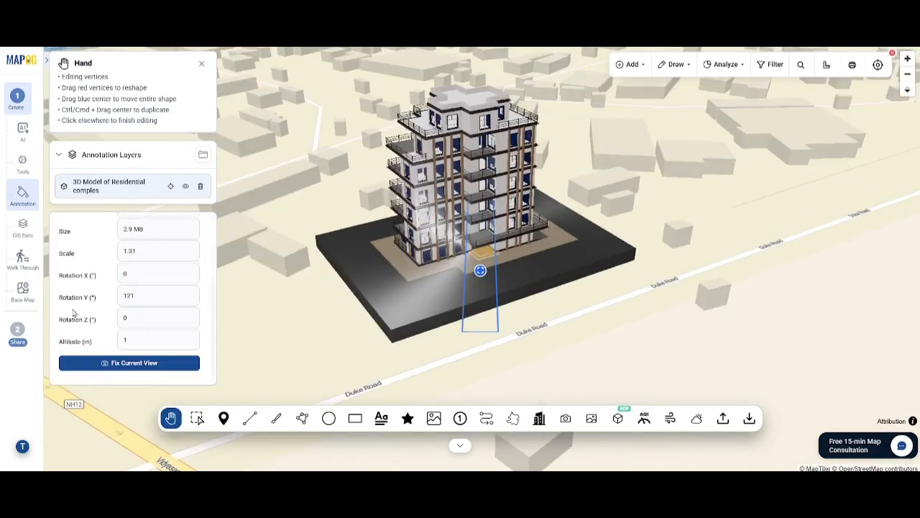
Fix the current camera view for the model and close the 3D Model panel.
left_click(136, 367)
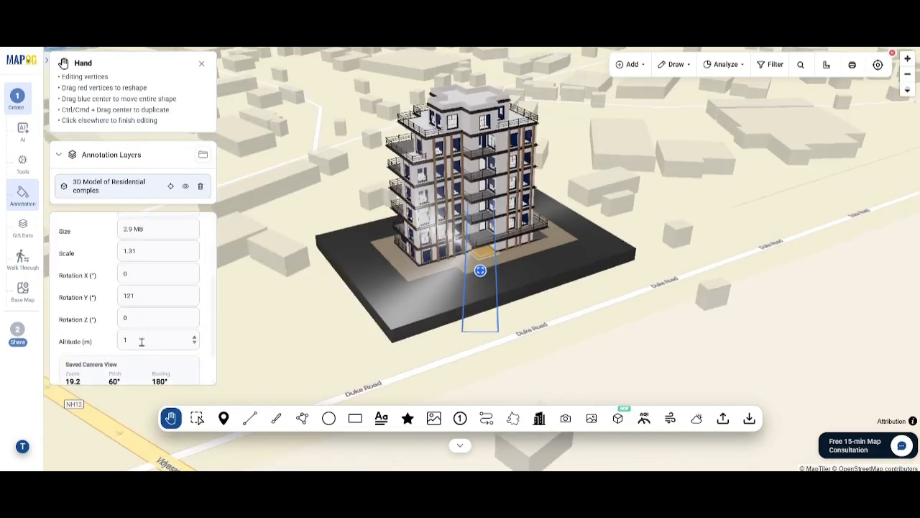
scroll(142, 342, "down", 1)
scroll(149, 344, "up", 3)
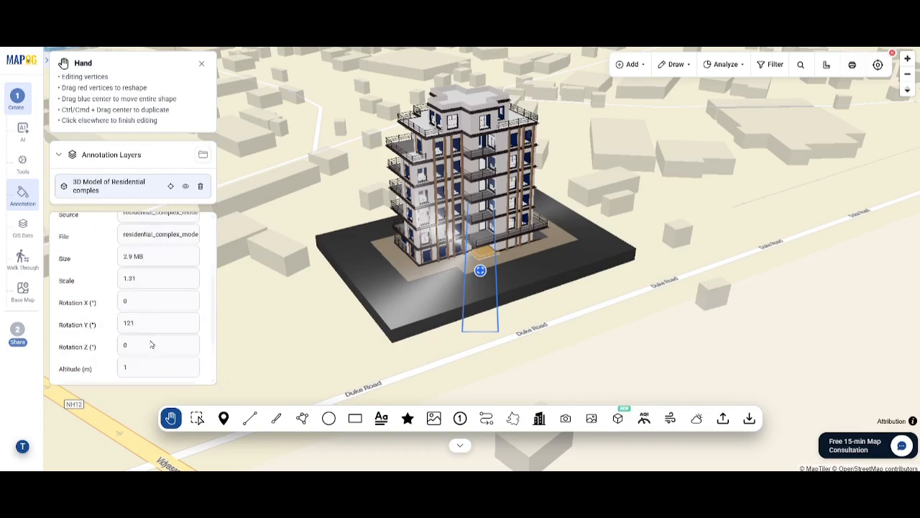
left_click(60, 157)
left_click(202, 66)
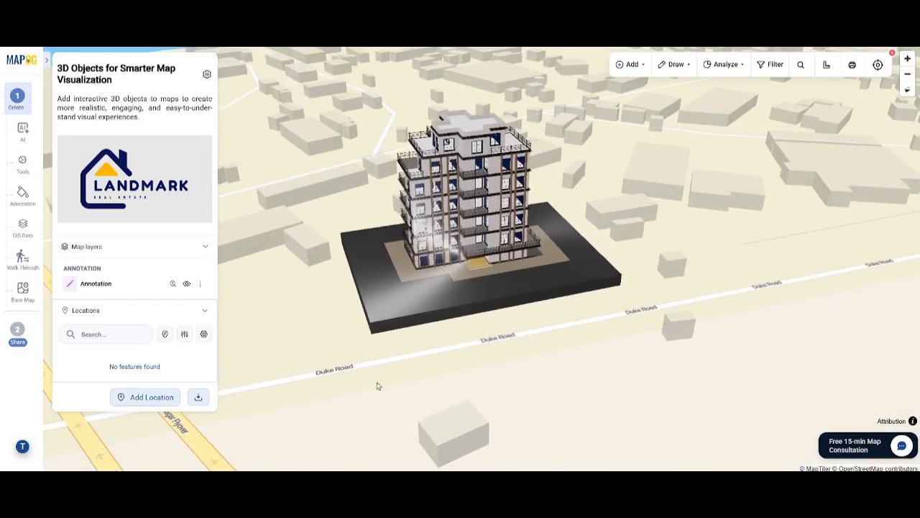
Begin adding a location manually and open the business location template settings.
left_click(170, 401)
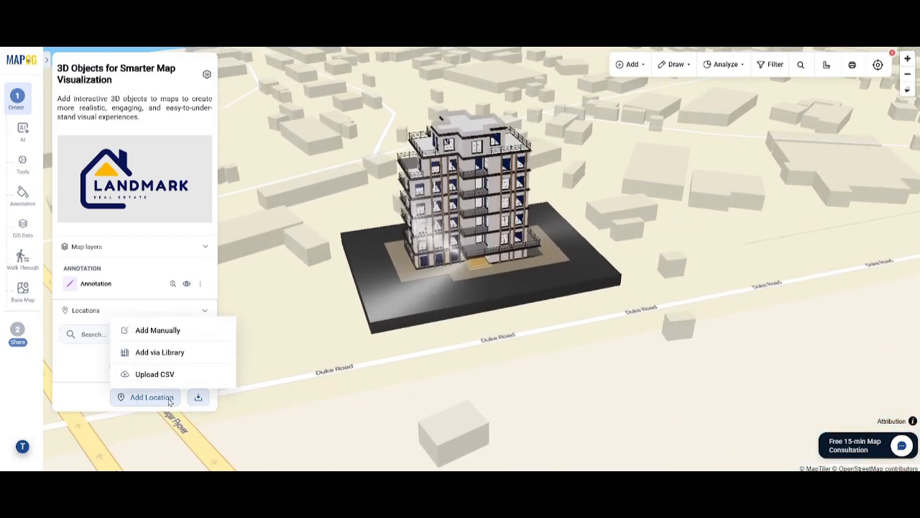
left_click(176, 332)
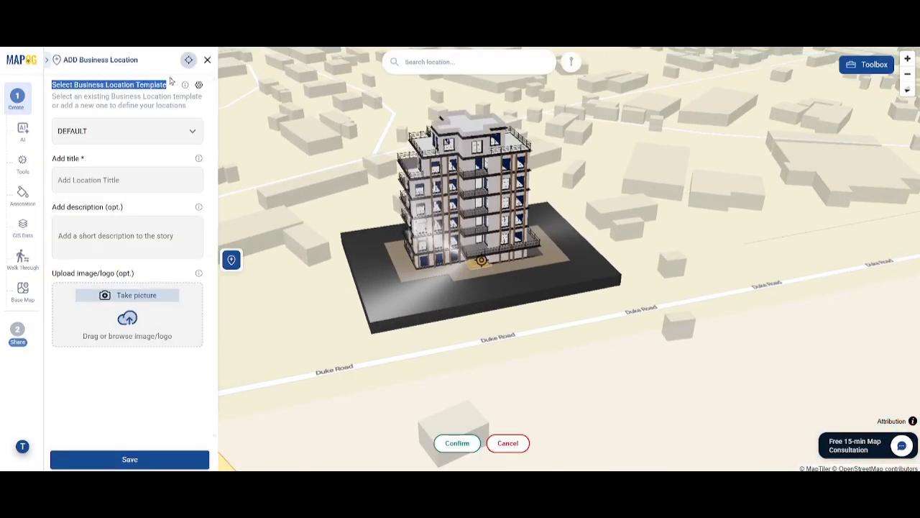
left_click(199, 85)
left_click(187, 82)
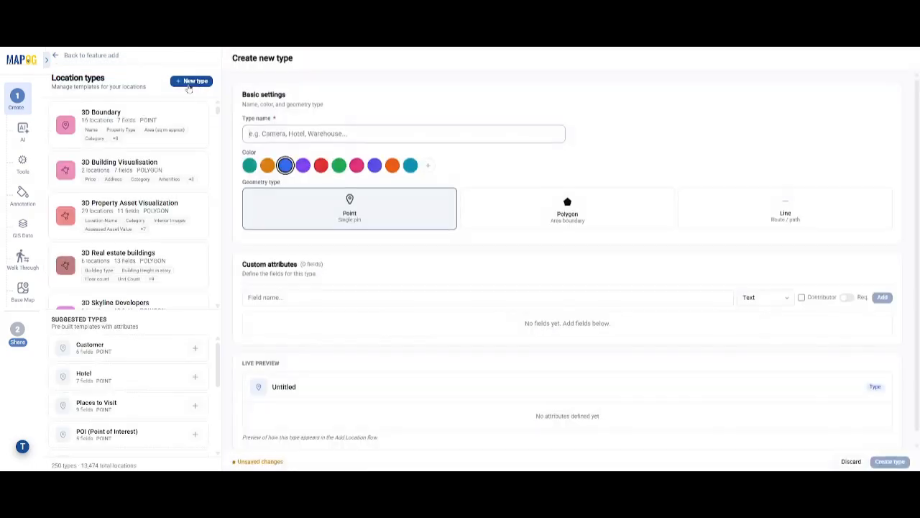
Name the new location type Landmark Real Estate and set its geometry to Polygon.
left_click(286, 134)
type("Landmark Real Estate")
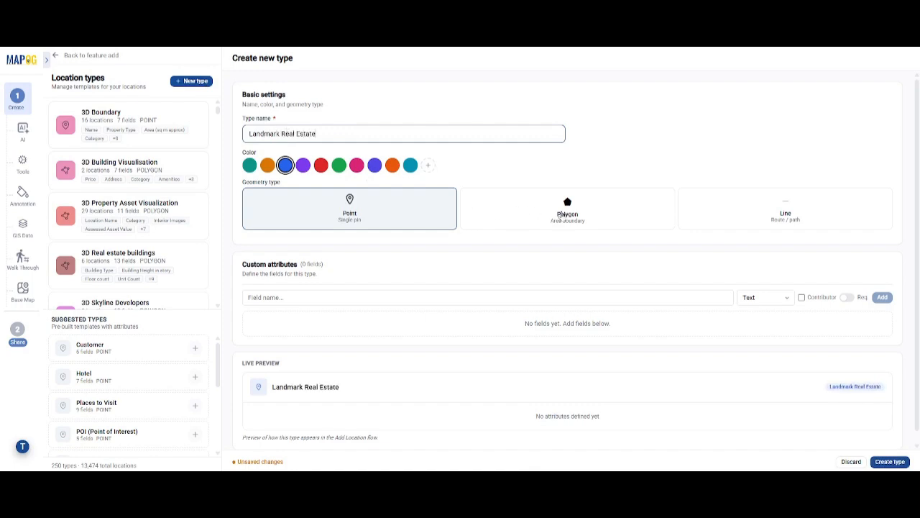
left_click(564, 223)
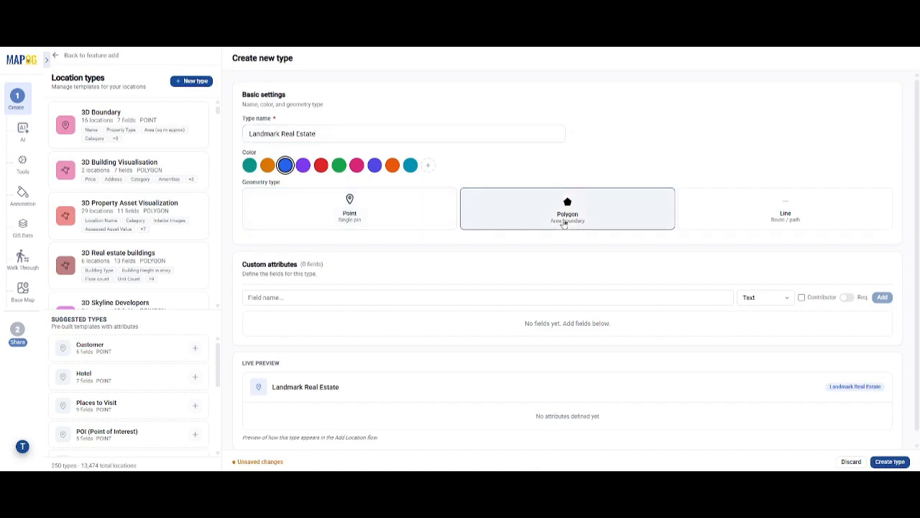
Add a text custom attribute called Name to the location type.
left_click(291, 299)
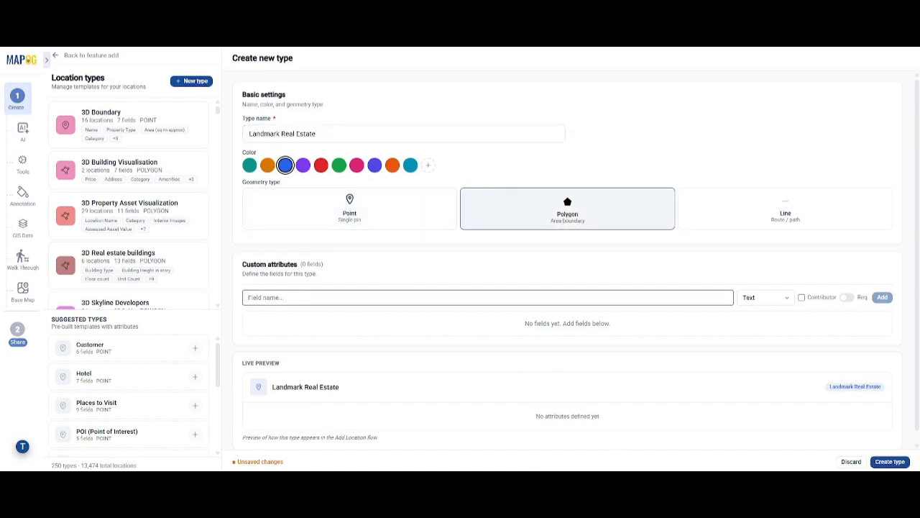
type("Name")
left_click(883, 298)
scroll(639, 331, "down", 1)
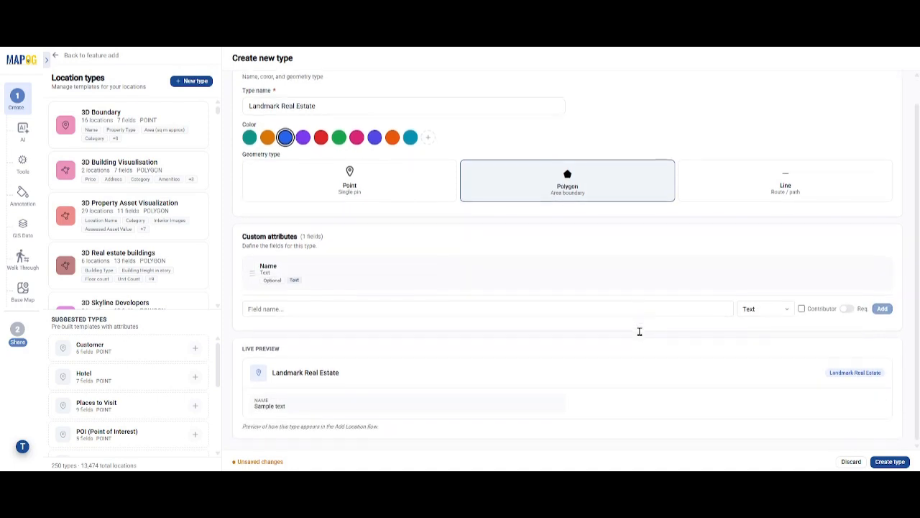
Add a Listing Type dropdown attribute with the options Sale, Lease and Rent.
type("Listing Type")
left_click(766, 308)
left_click(747, 154)
left_click(278, 345)
type("Sale")
key("Return")
type("Le")
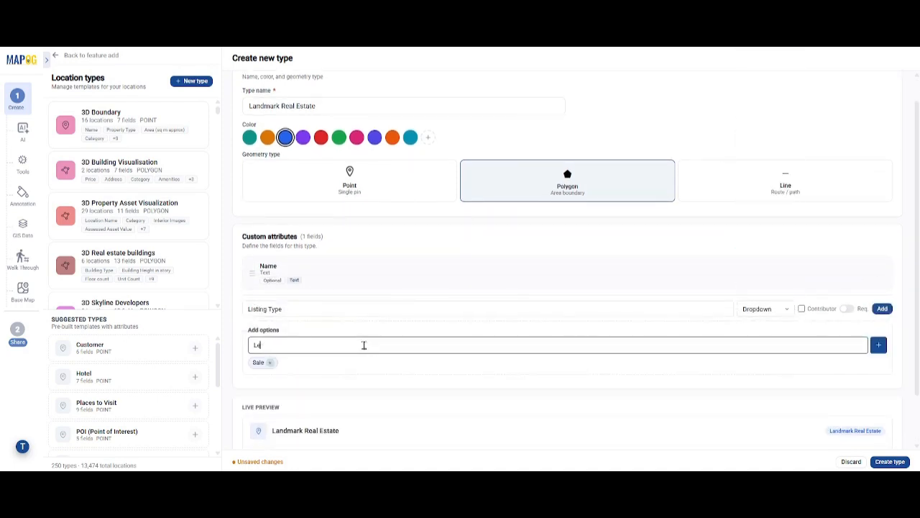
type("ase")
key("Return")
type("Rent")
key("Return")
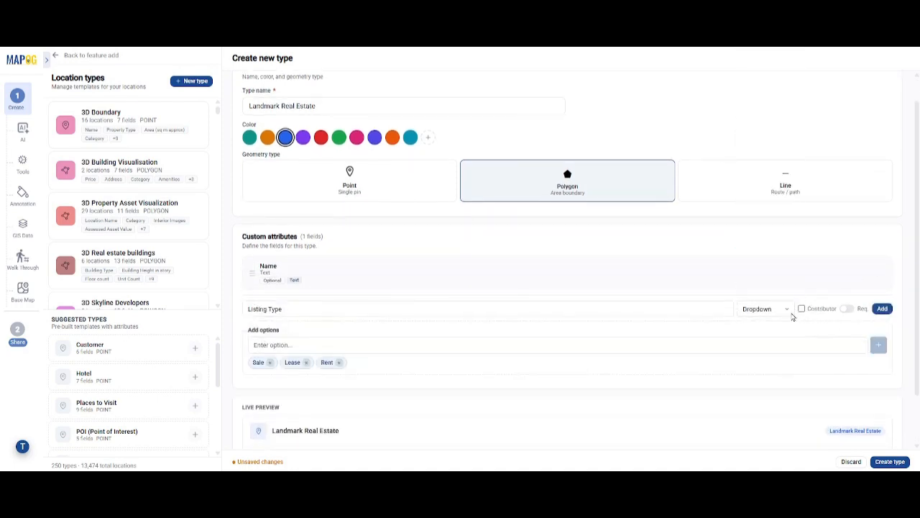
left_click(883, 309)
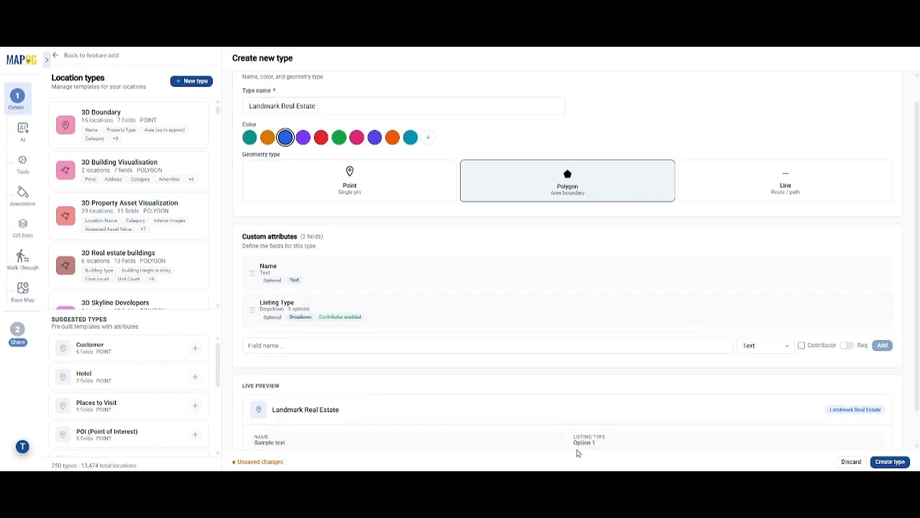
Review the Landmark Real Estate location type's attributes, then return to adding the location.
scroll(136, 223, "down", 10)
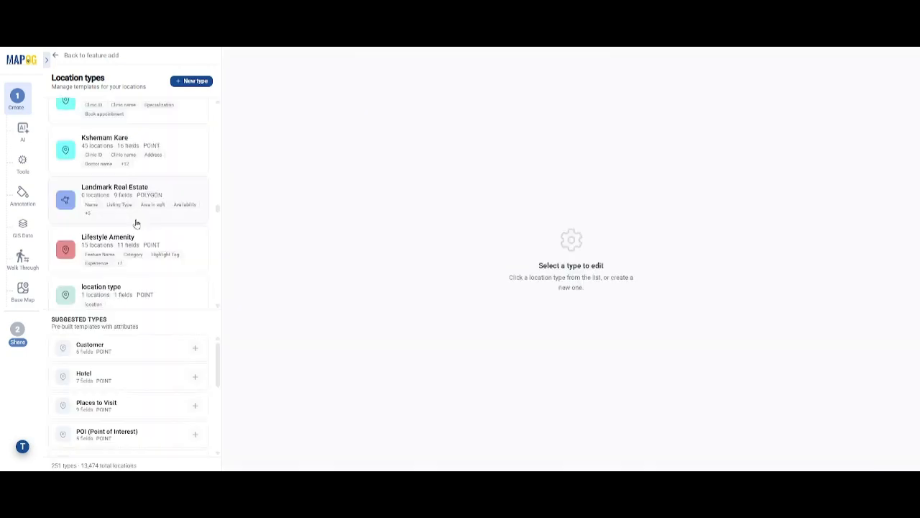
left_click(148, 200)
scroll(435, 323, "down", 4)
scroll(435, 323, "up", 4)
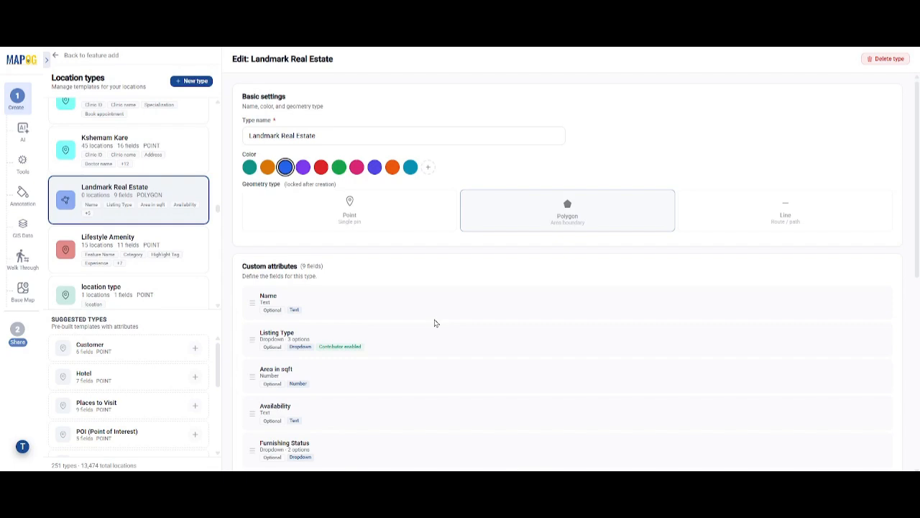
left_click(66, 57)
Select Landmark Real Estate as the business location template for the new location.
left_click(172, 135)
scroll(157, 278, "down", 10)
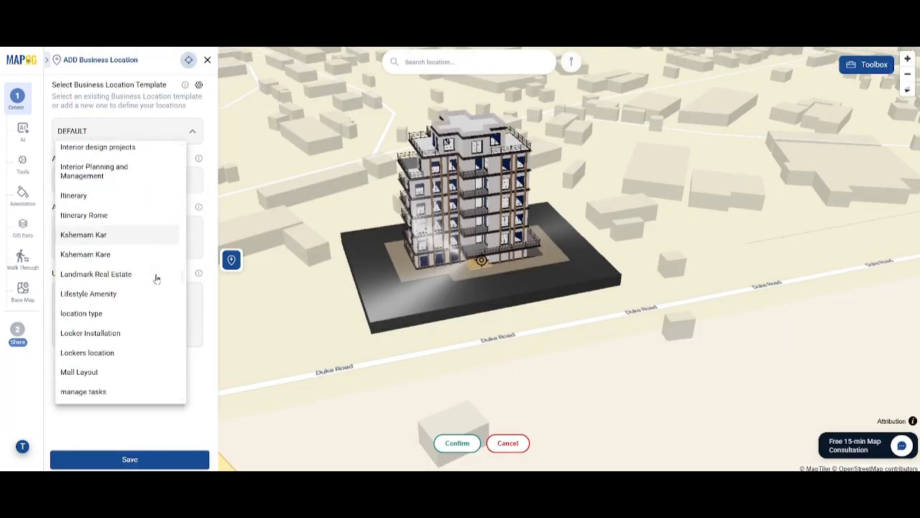
scroll(157, 279, "down", 1)
left_click(155, 234)
scroll(154, 249, "down", 3)
scroll(172, 254, "up", 3)
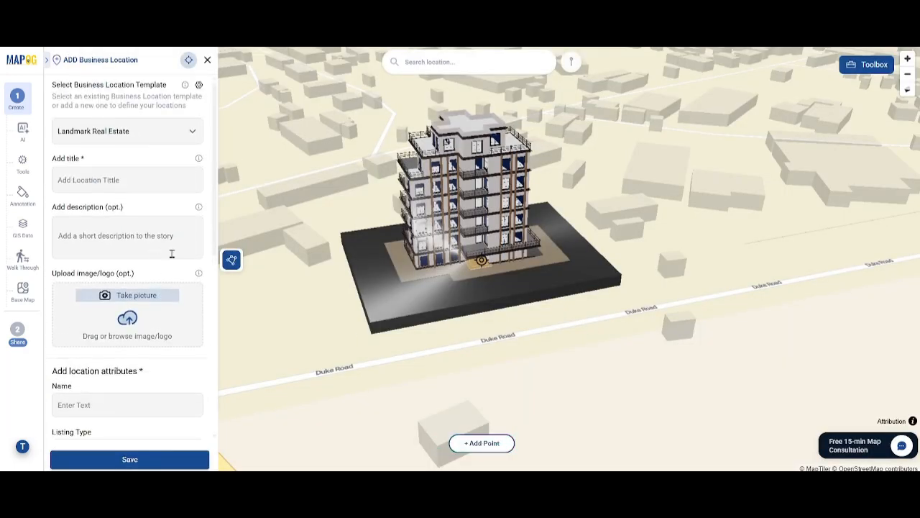
Add a location point on the 3D apartment building and confirm its placement.
left_click_drag(415, 363, 367, 452)
left_click_drag(512, 425, 475, 325)
left_click(483, 442)
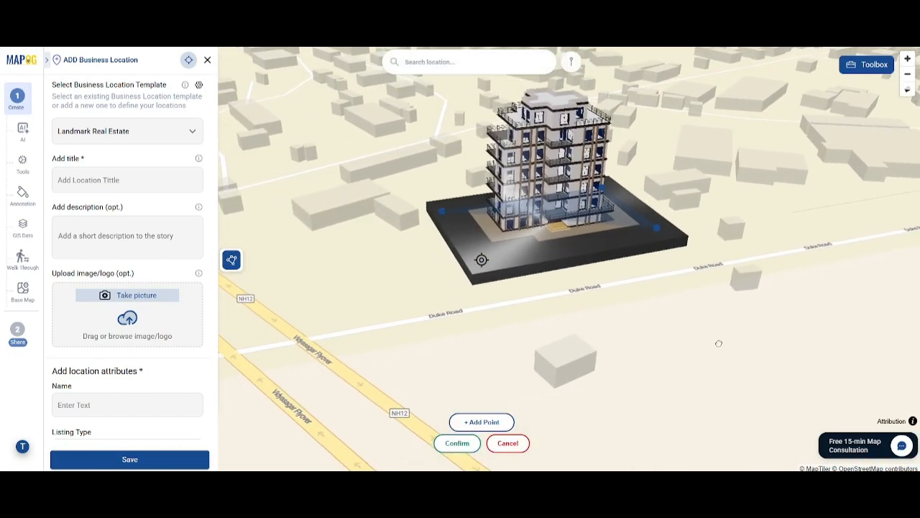
left_click(457, 444)
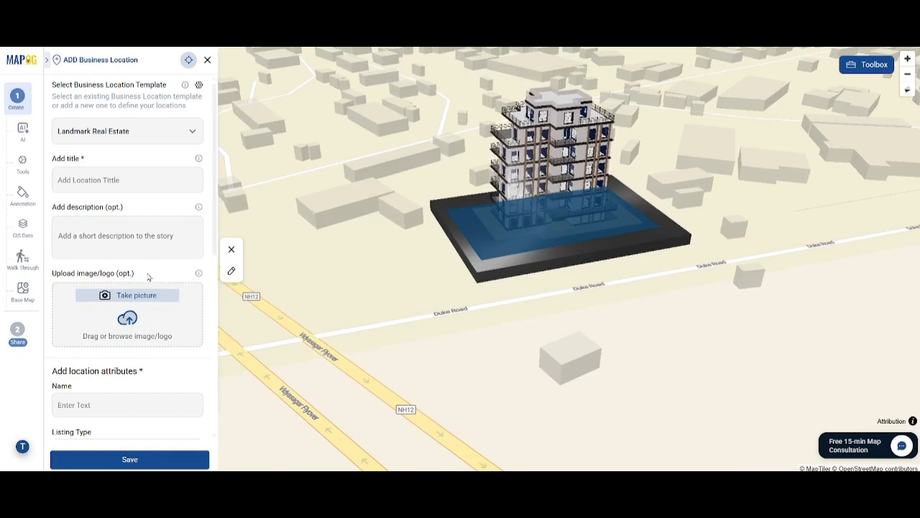
Enter the title 2BHK Apartment in Maidan, the description Cozy apartment close to metro station, and upload a building photo.
left_click(136, 239)
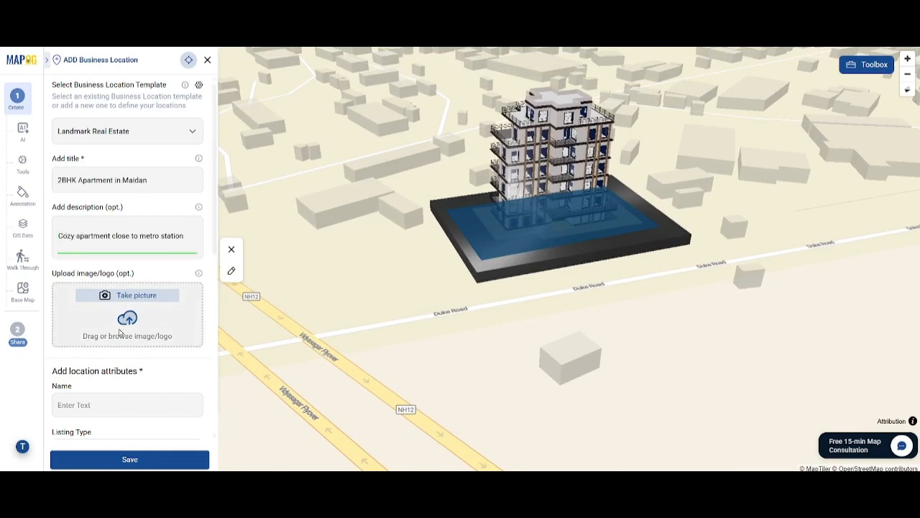
scroll(120, 333, "down", 3)
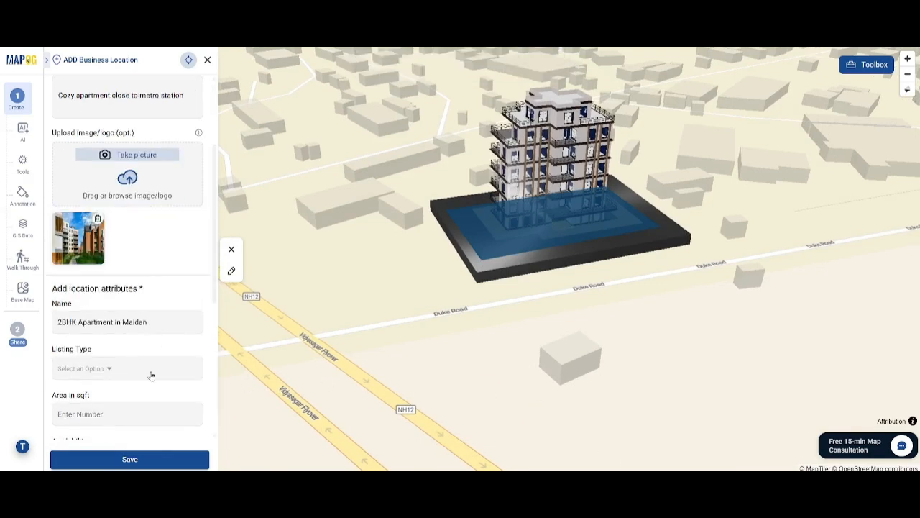
Set the Name attribute to 2BHK Apartment in Maidan, Listing Type Sale, area 1100 sqft and availability Available.
left_click(151, 374)
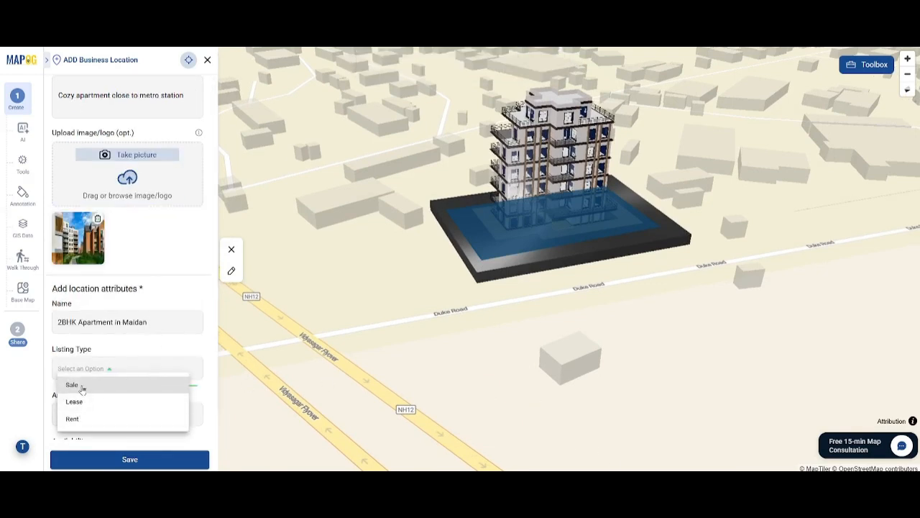
left_click(82, 384)
type("1100")
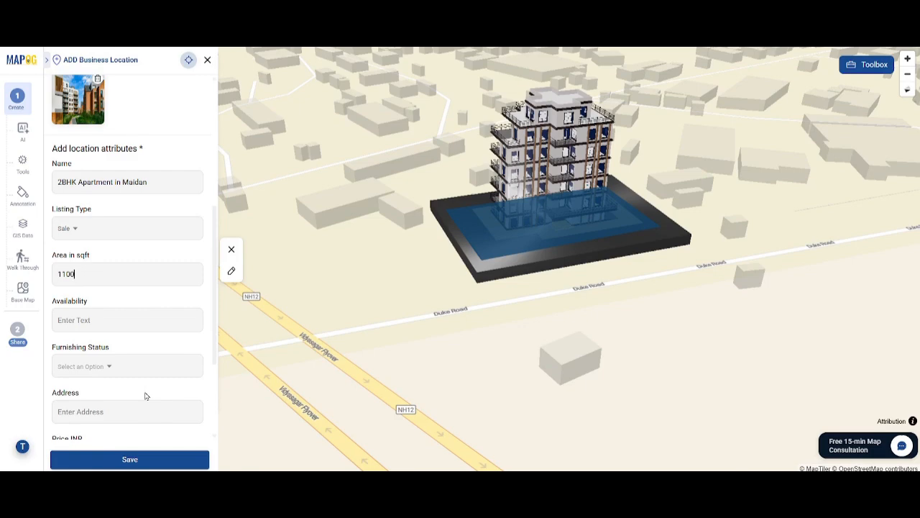
left_click(119, 319)
type("Available")
left_click(90, 366)
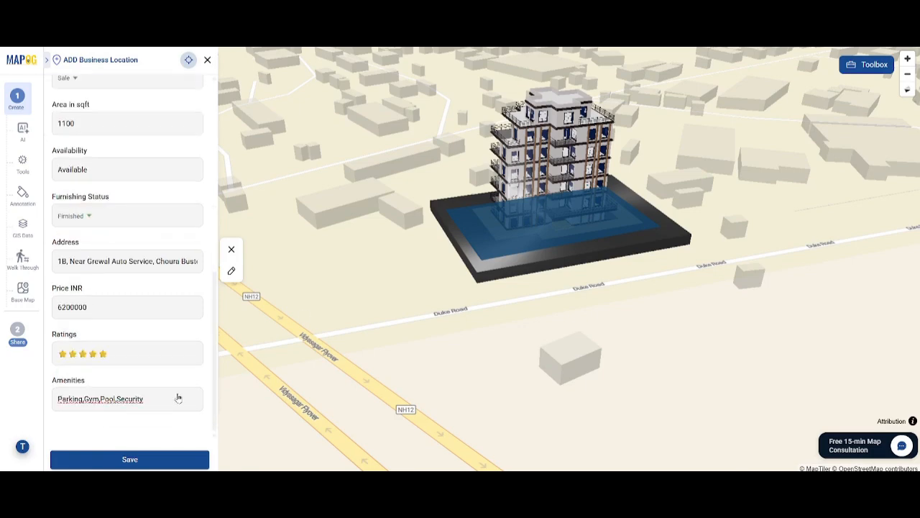
Fill the remaining attributes (Furnished, property address, price 6200000, five stars, amenities Parking,Gym,Pool,Security) and save the location.
scroll(129, 288, "up", 8)
scroll(110, 375, "down", 6)
scroll(111, 375, "up", 5)
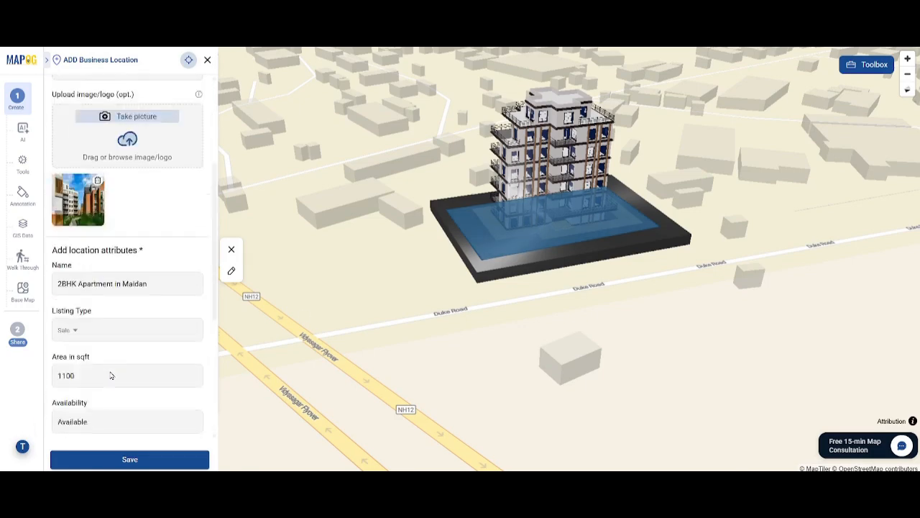
left_click(123, 459)
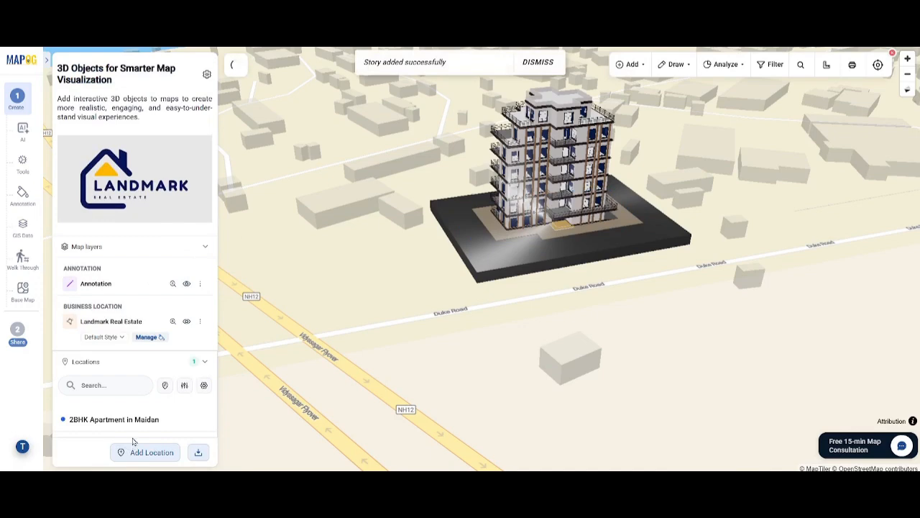
Open the 2BHK Apartment in Maidan listing and review its details.
left_click(114, 419)
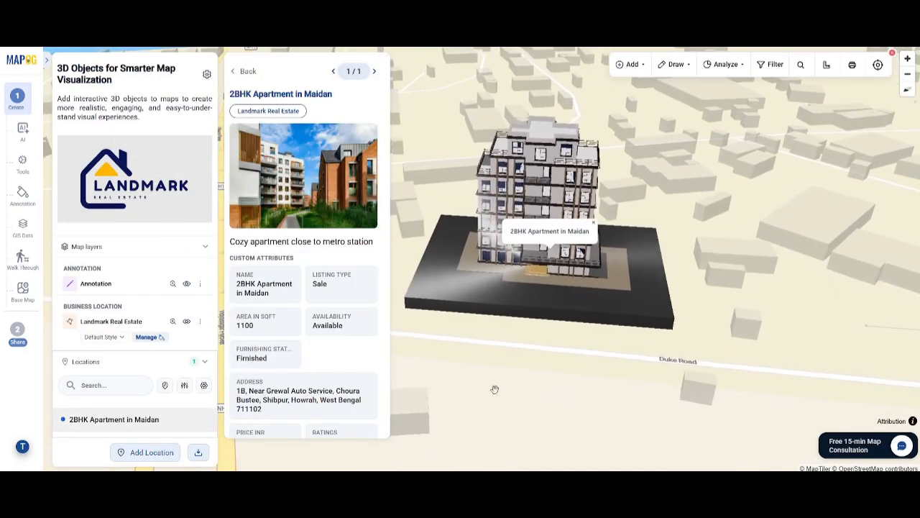
scroll(350, 374, "down", 3)
scroll(351, 373, "up", 3)
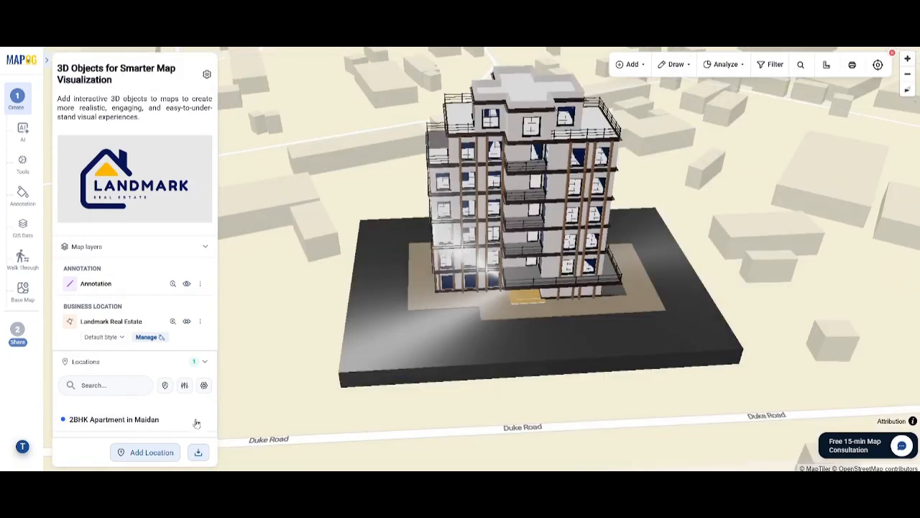
Start adding a nearby point for the listing and place it at Avani Riverside.
left_click(204, 419)
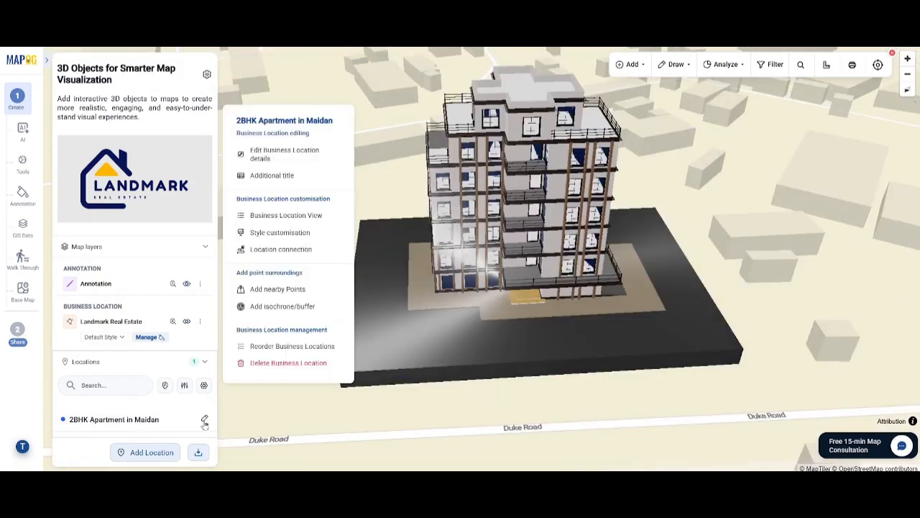
left_click(276, 291)
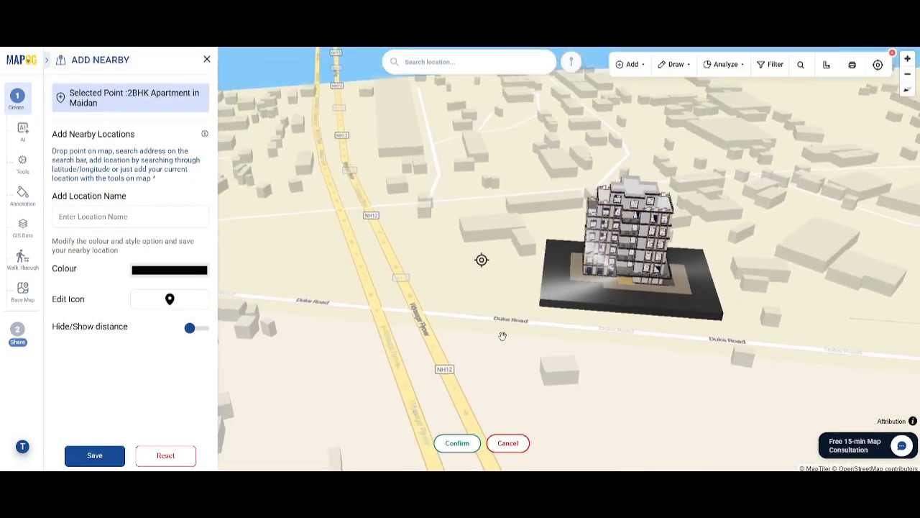
left_click_drag(522, 310, 533, 315)
left_click_drag(418, 337, 492, 214)
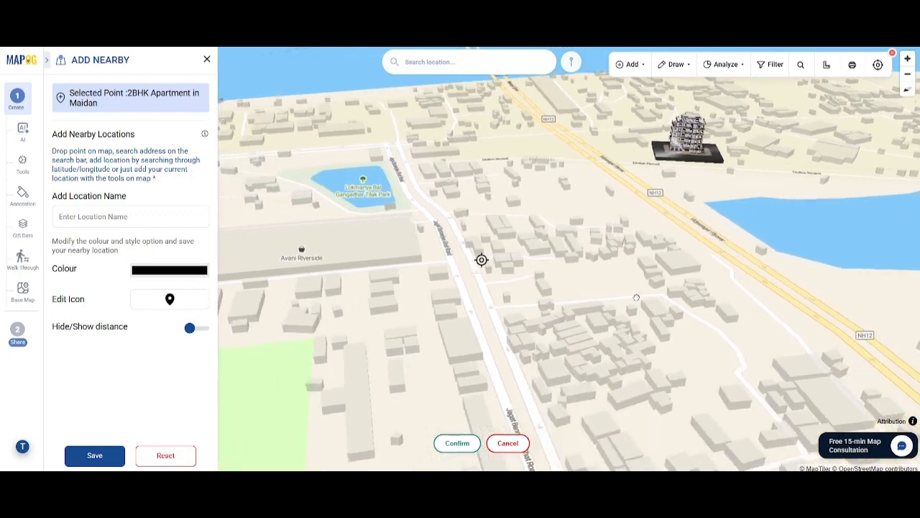
left_click_drag(360, 316, 542, 339)
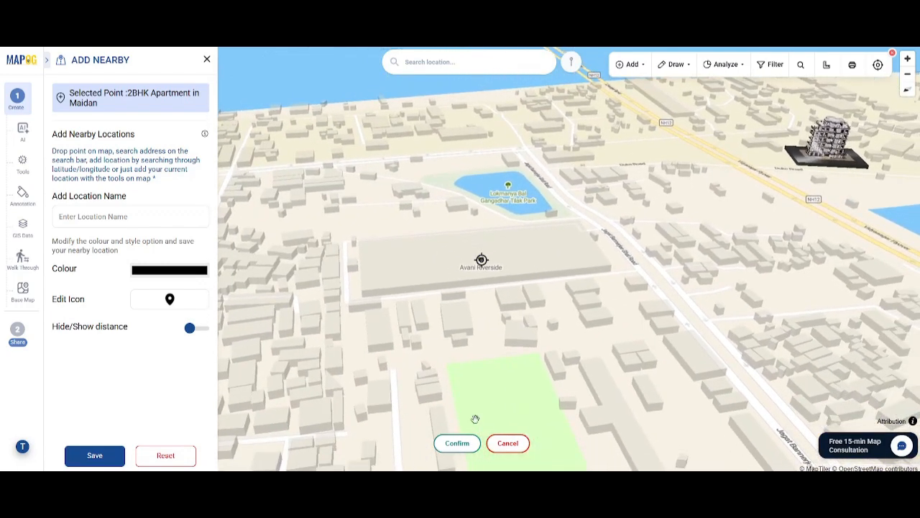
left_click(457, 443)
Name the nearby point Market, give it a store icon, enable showing distance and save it.
left_click(165, 296)
scroll(131, 360, "down", 2)
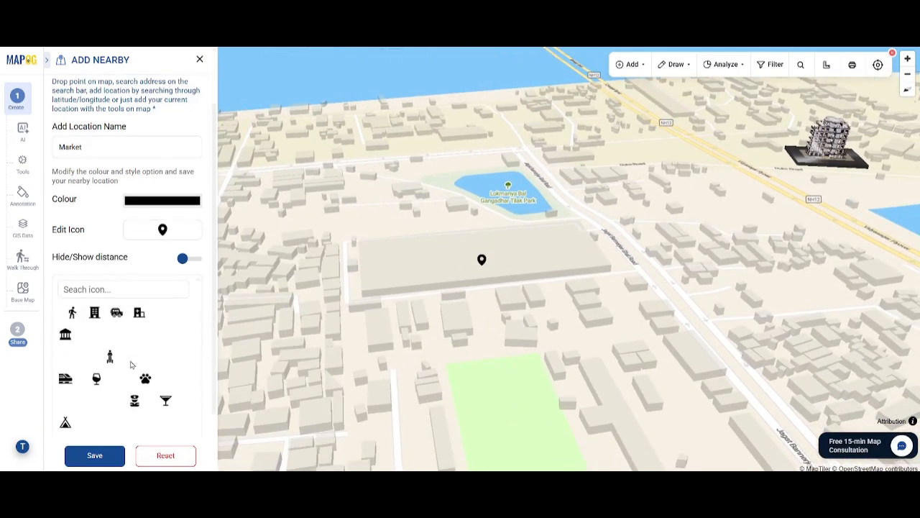
left_click(119, 424)
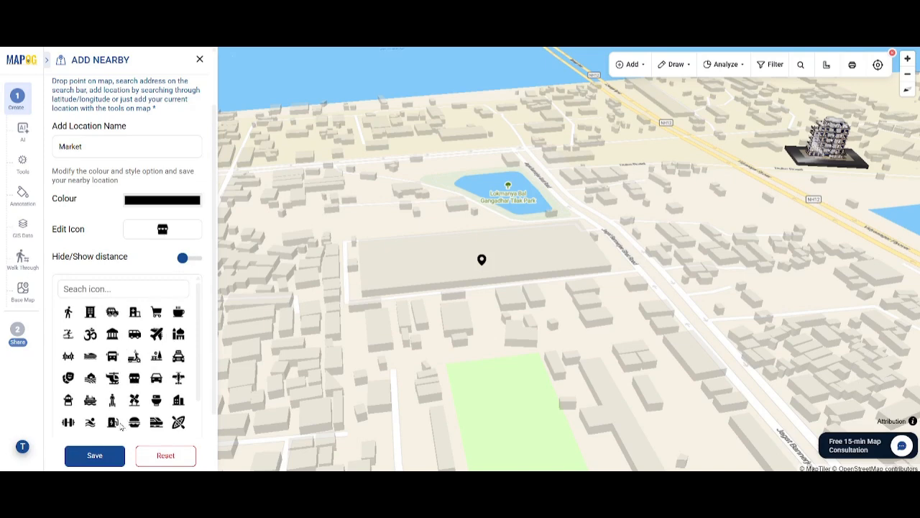
left_click(184, 261)
left_click(99, 458)
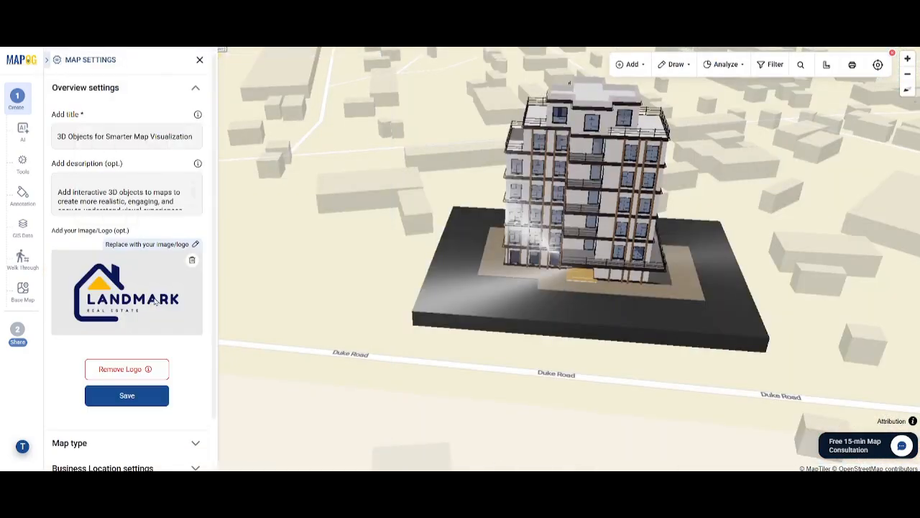
Set the map's bounding box zoom near maximum and pitch view to maximum, and save.
scroll(155, 302, "down", 1)
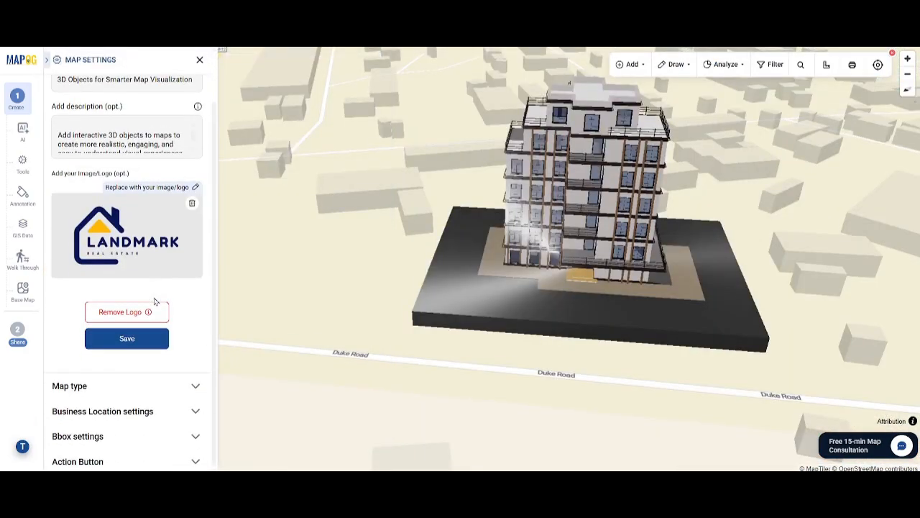
left_click(110, 446)
scroll(118, 388, "down", 3)
left_click(177, 303)
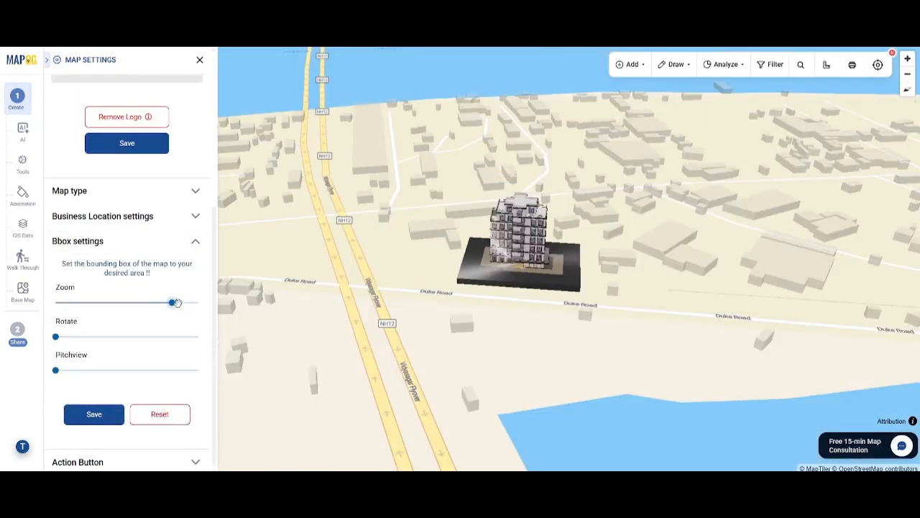
left_click(170, 371)
mouse_move(170, 371)
left_mouse_down()
mouse_move(137, 371)
mouse_move(188, 371)
left_mouse_up()
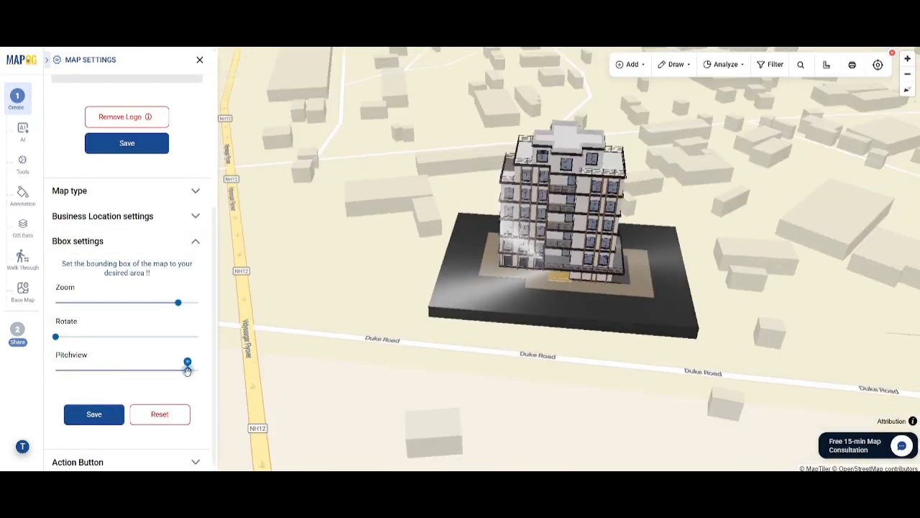
left_click(93, 414)
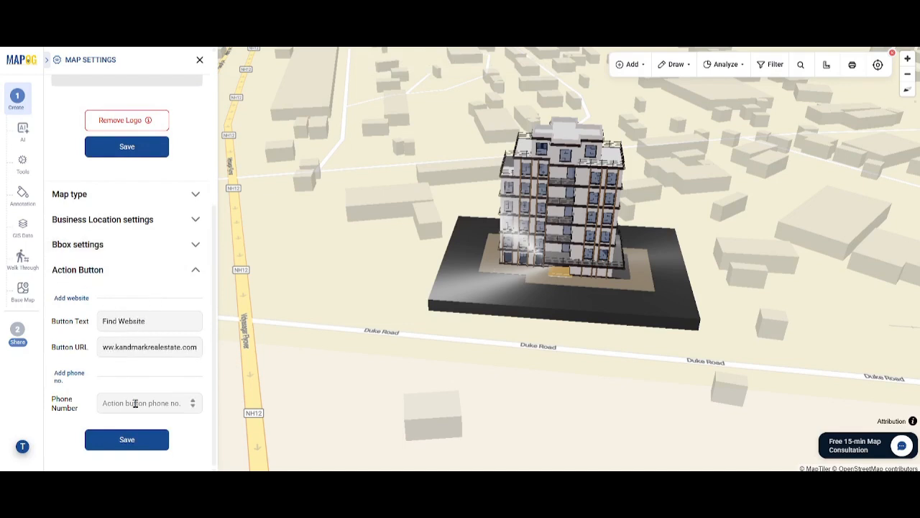
Configure the action button as Find Website with the company website URL and a contact phone number.
type("90")
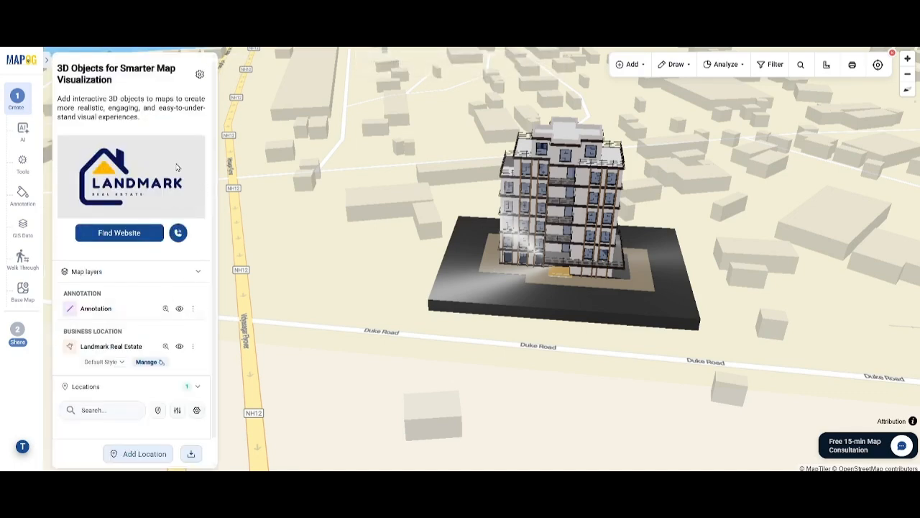
Open the share access settings and examine the map access dialog's role options.
left_click(17, 335)
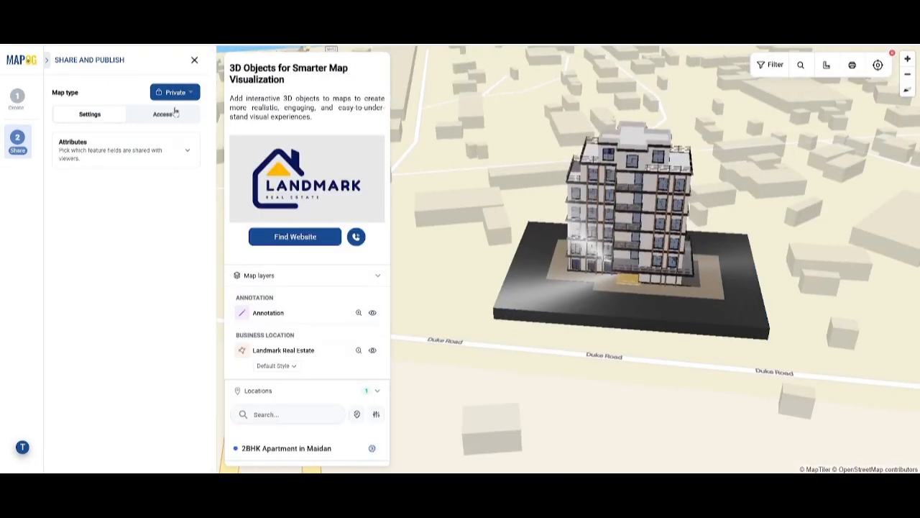
left_click(178, 113)
left_click(126, 162)
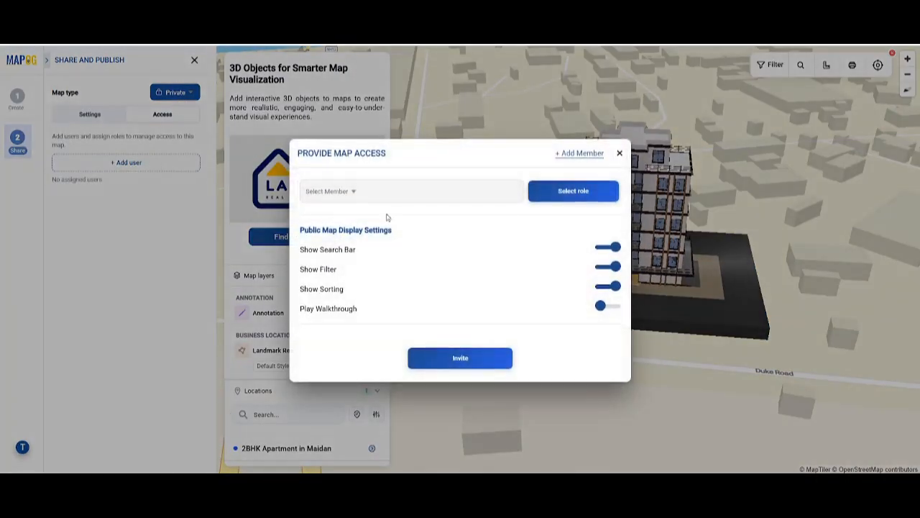
left_click(574, 196)
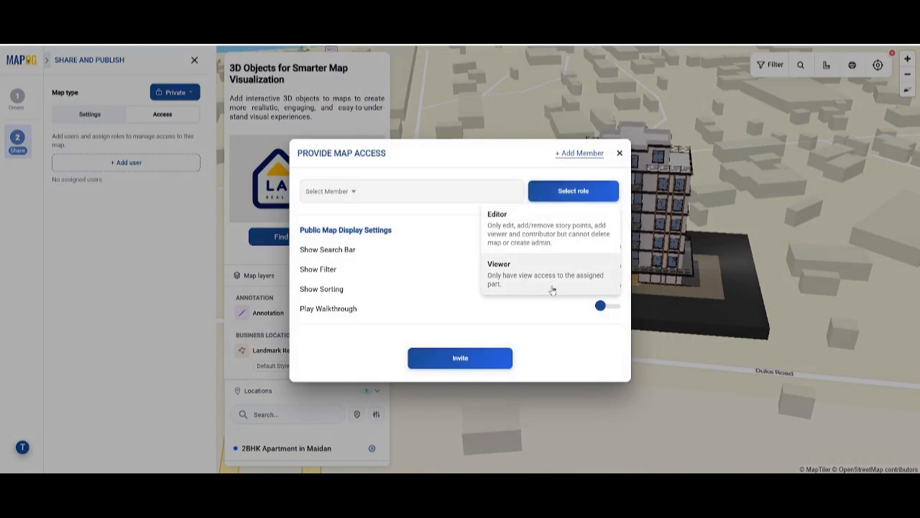
left_click(619, 155)
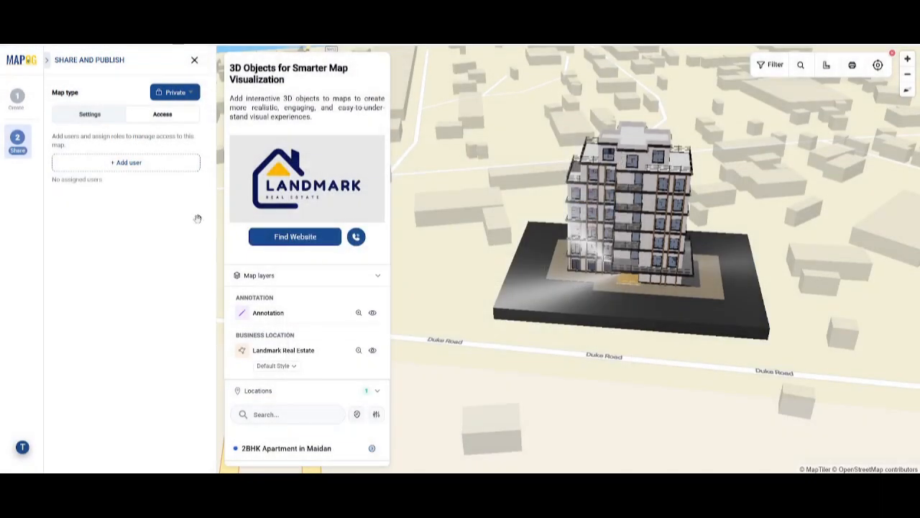
Switch the map type to Public and copy the share link.
left_click(181, 93)
left_click(176, 108)
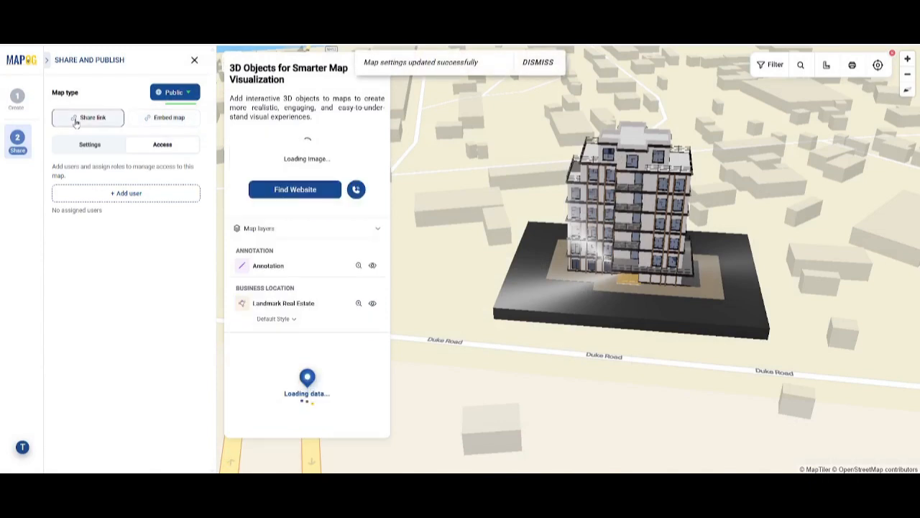
left_click(81, 119)
Copy the embed map iframe code.
left_click(169, 118)
left_click(635, 278)
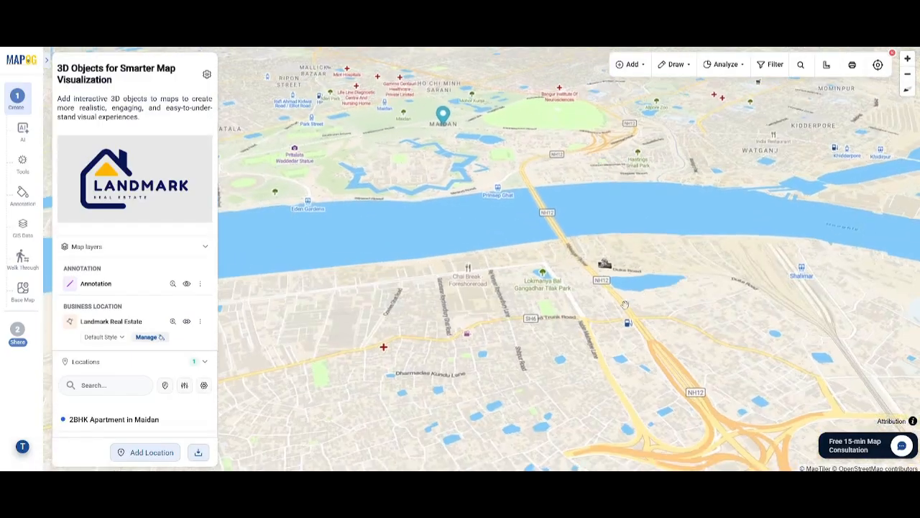
left_click_drag(625, 305, 581, 300)
Open the 2BHK Apartment in Maidan listing and examine its attributes, nearby amenities and 3D building.
left_click(104, 419)
scroll(316, 350, "down", 4)
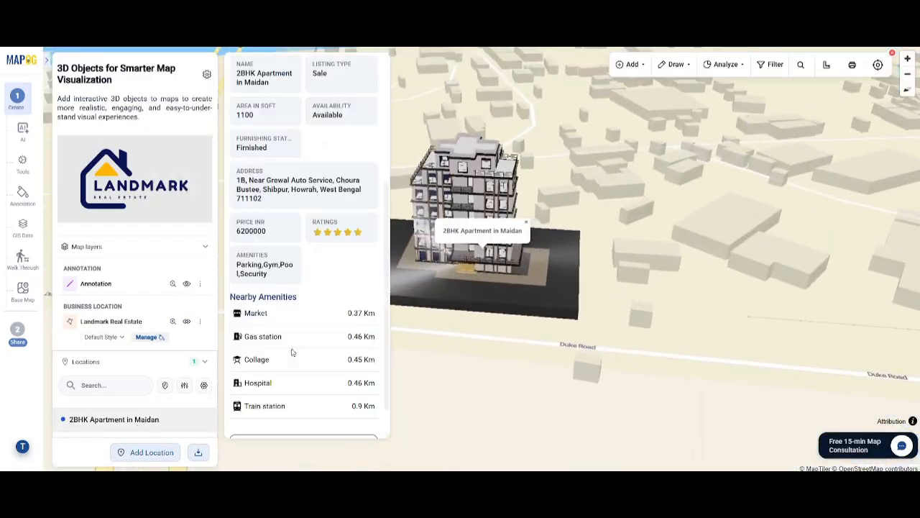
scroll(350, 365, "up", 5)
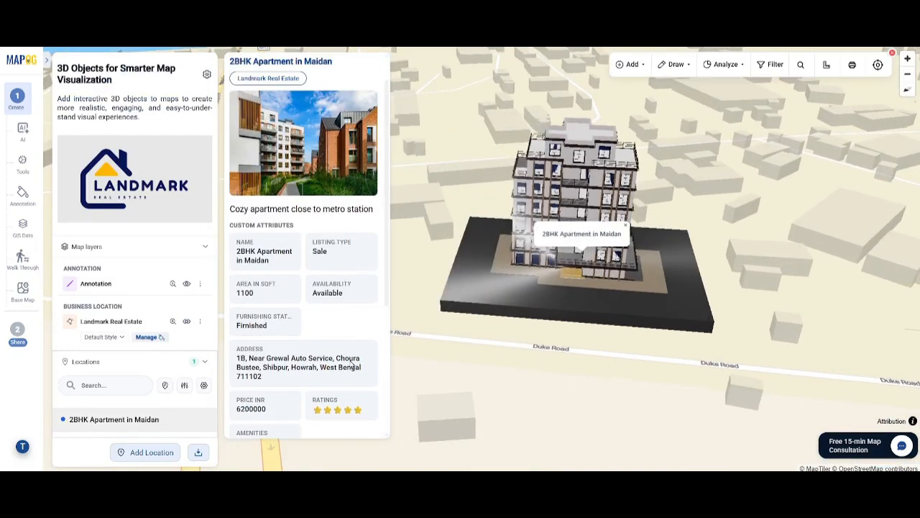
left_click_drag(544, 308, 547, 307)
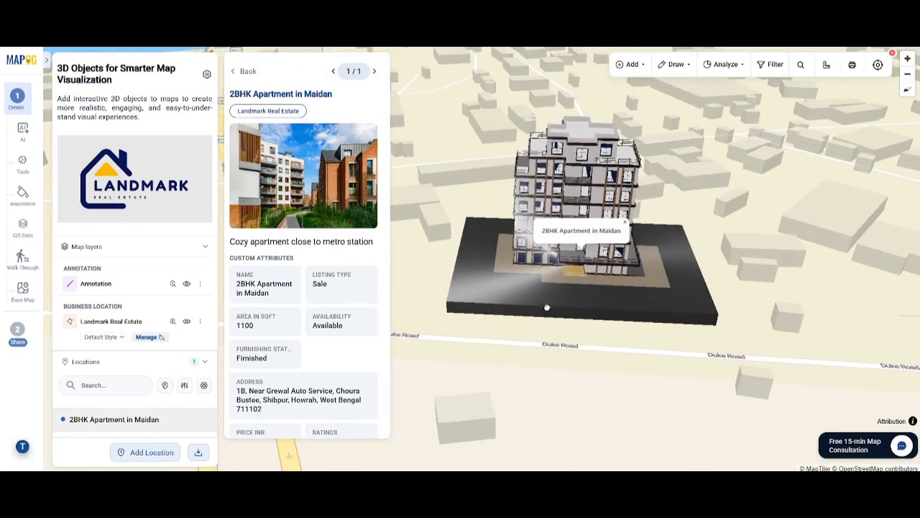
left_click_drag(502, 359, 726, 307)
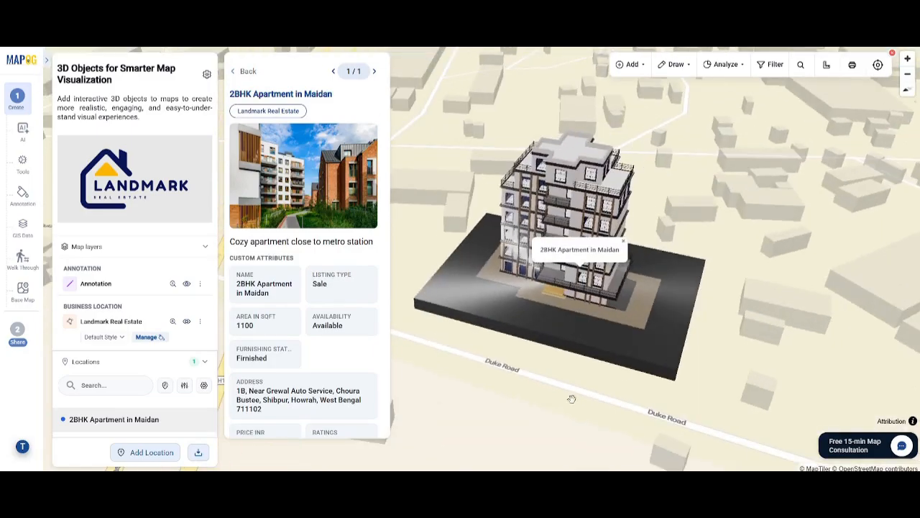
left_click_drag(572, 398, 598, 369)
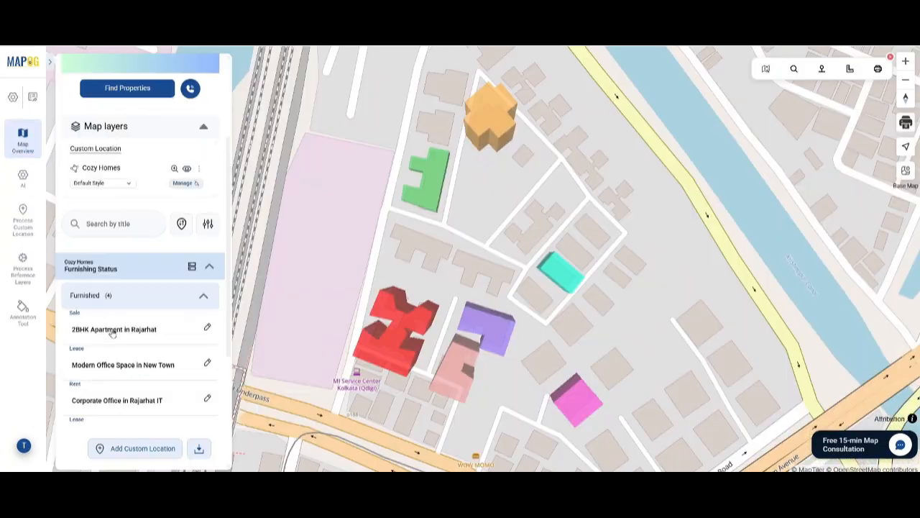
Open the 2BHK Apartment in Rajarhat listing in another map and review its details.
left_click(113, 327)
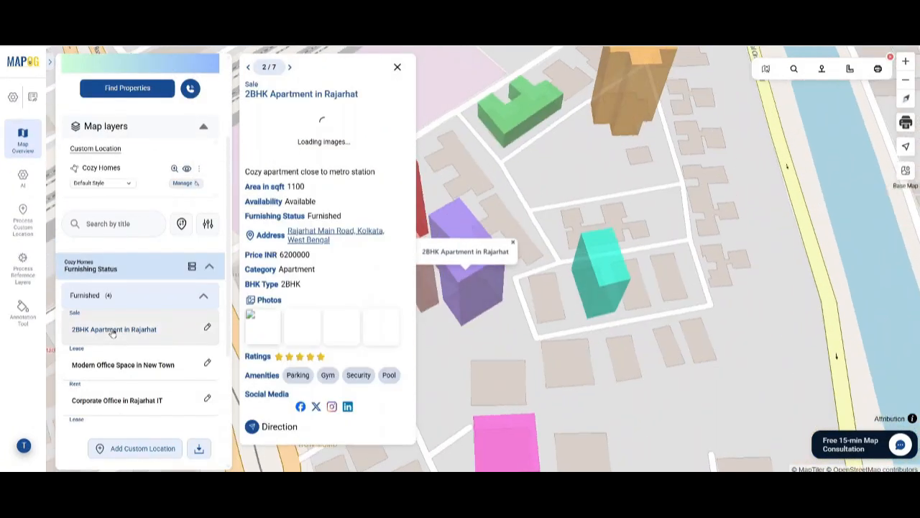
scroll(330, 369, "down", 1)
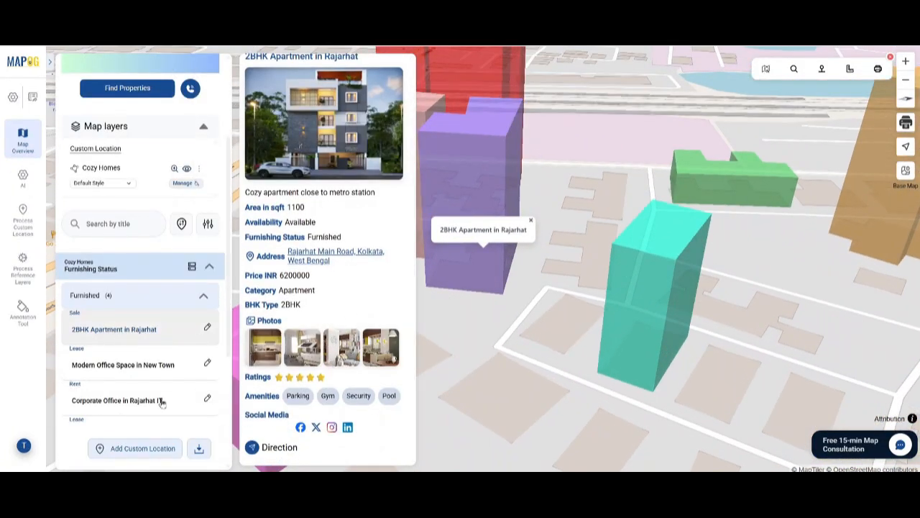